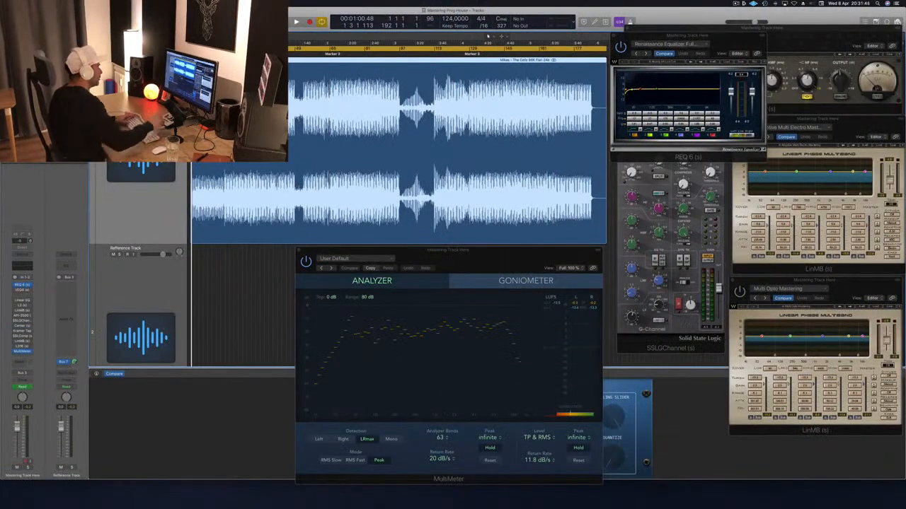
# - Play the mastering track and trim the Renaissance Equalizer's output gain to the available headroom
pyautogui.press('space')
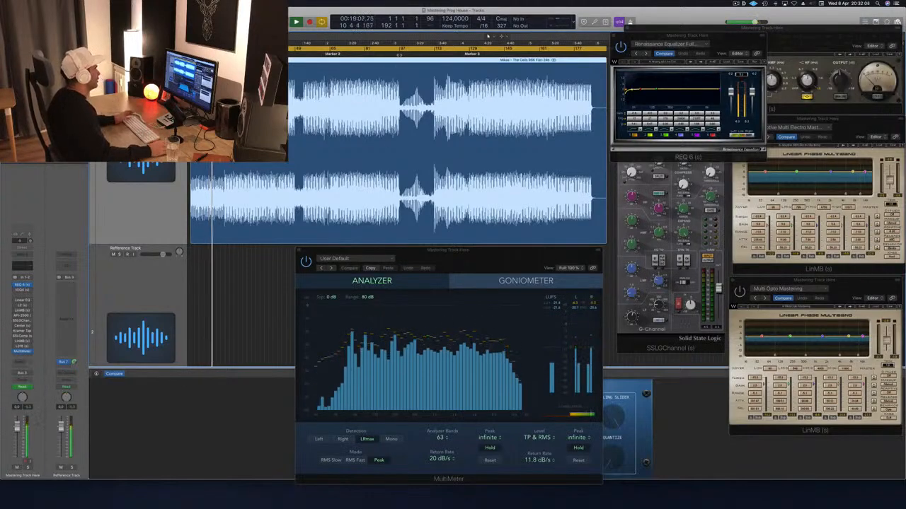
pyautogui.hotkey('alt', '.')
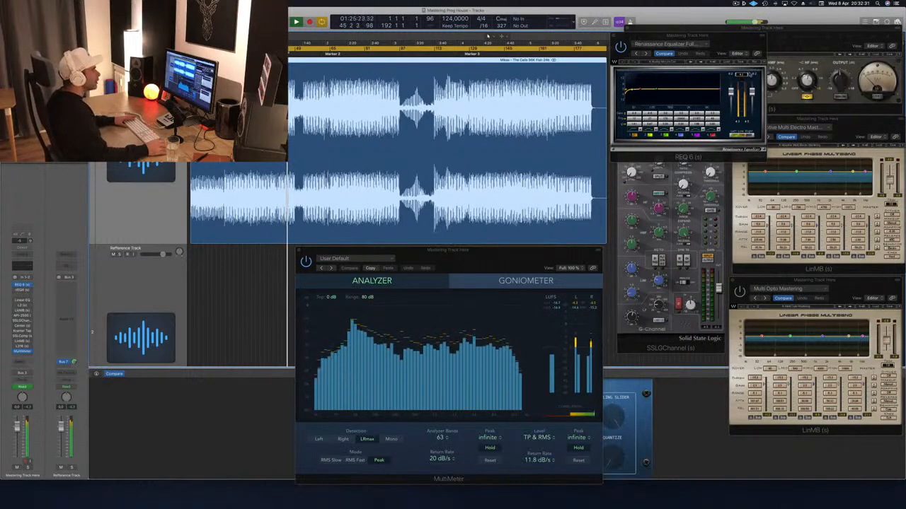
pyautogui.click(741, 75)
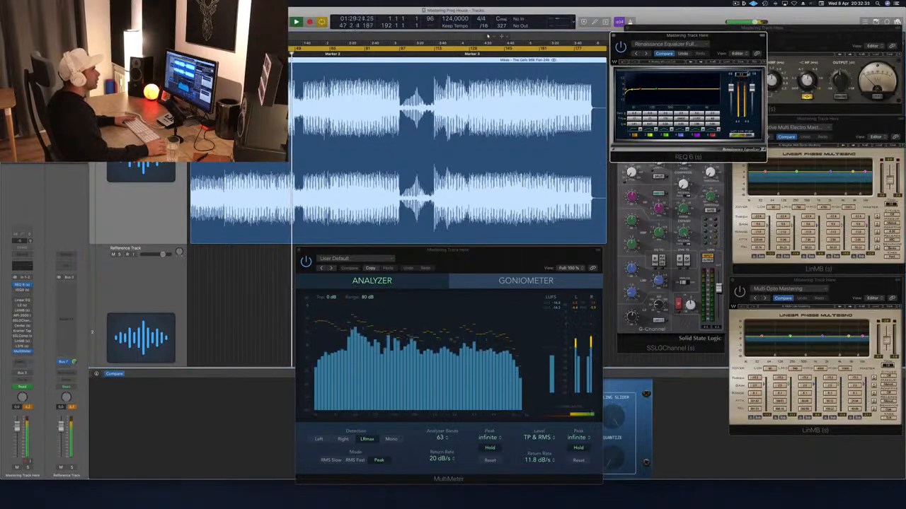
pyautogui.moveTo(712, 41)
pyautogui.mouseDown()
pyautogui.moveTo(698, 41)
pyautogui.moveTo(712, 44)
pyautogui.mouseUp()
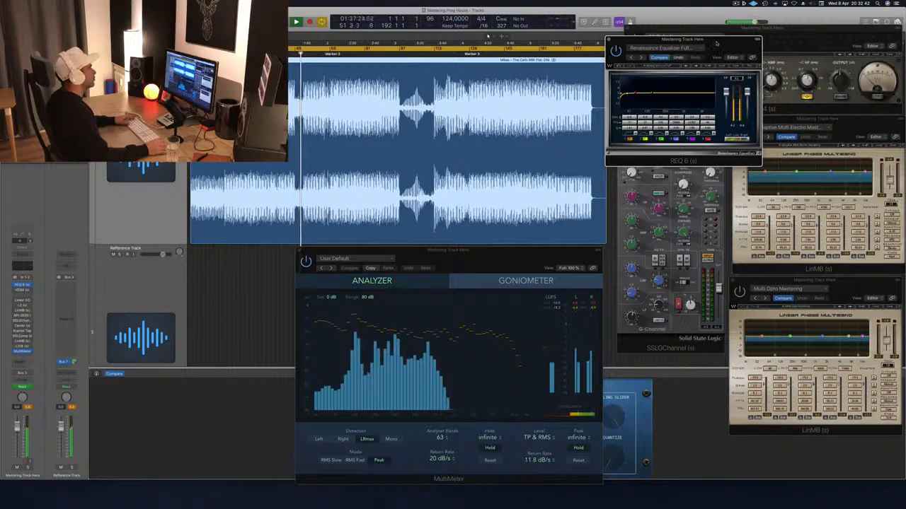
pyautogui.moveTo(716, 43); pyautogui.dragTo(715, 43)
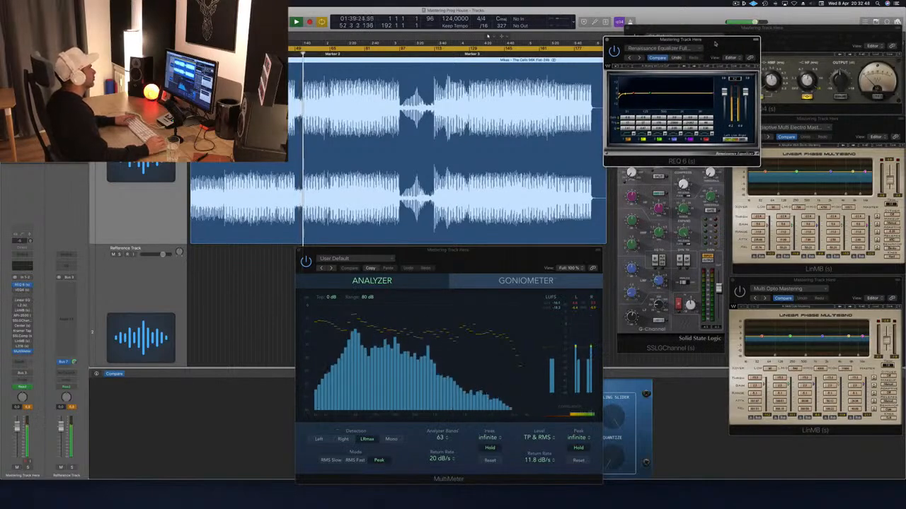
pyautogui.moveTo(715, 44); pyautogui.dragTo(712, 46)
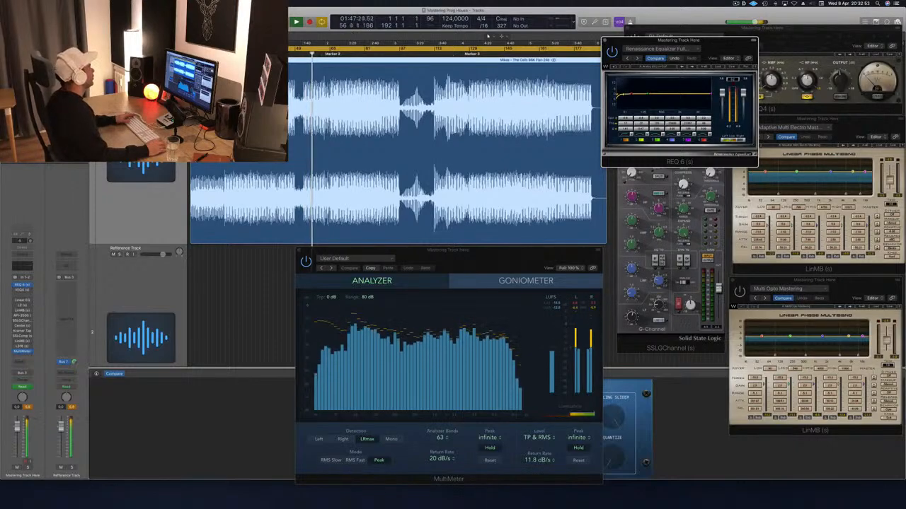
# - Audition the track from points around Marker 2 and in the section leading up to Marker 3
pyautogui.click(332, 55)
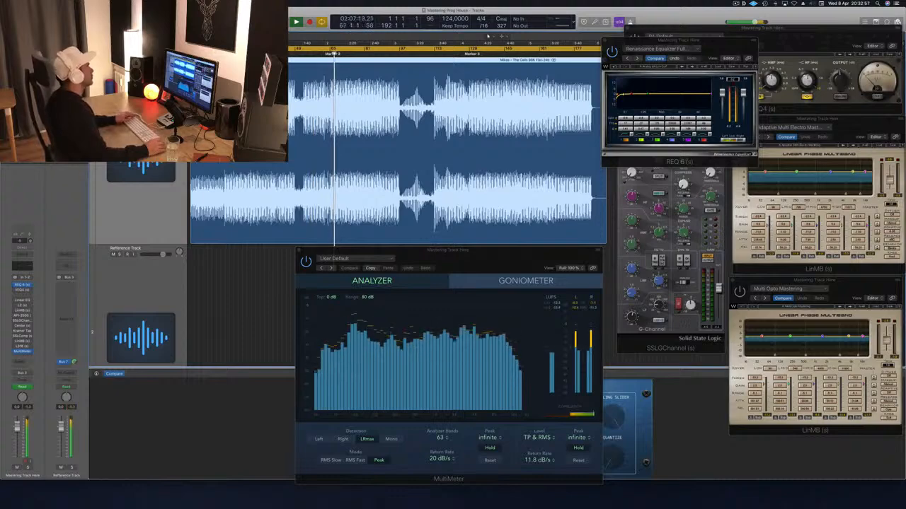
pyautogui.click(368, 55)
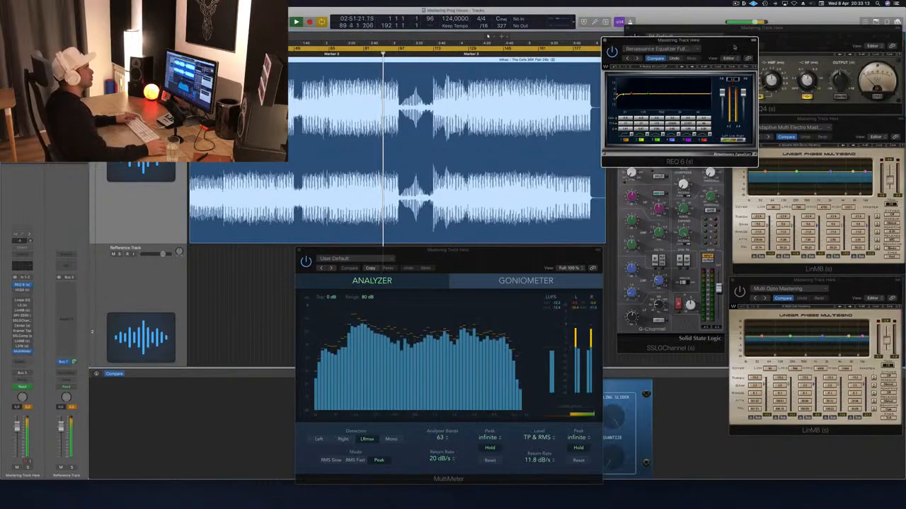
pyautogui.moveTo(726, 40)
pyautogui.mouseDown()
pyautogui.moveTo(673, 59)
pyautogui.moveTo(718, 34)
pyautogui.mouseUp()
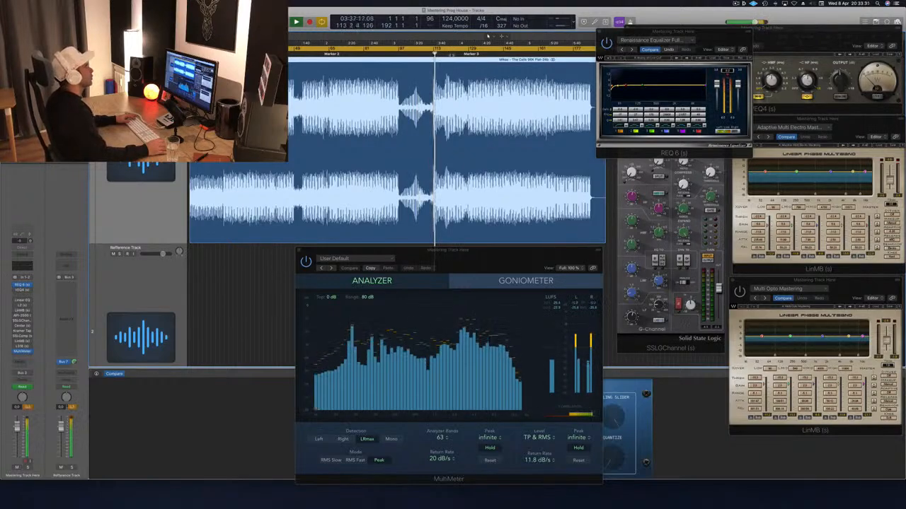
pyautogui.click(453, 54)
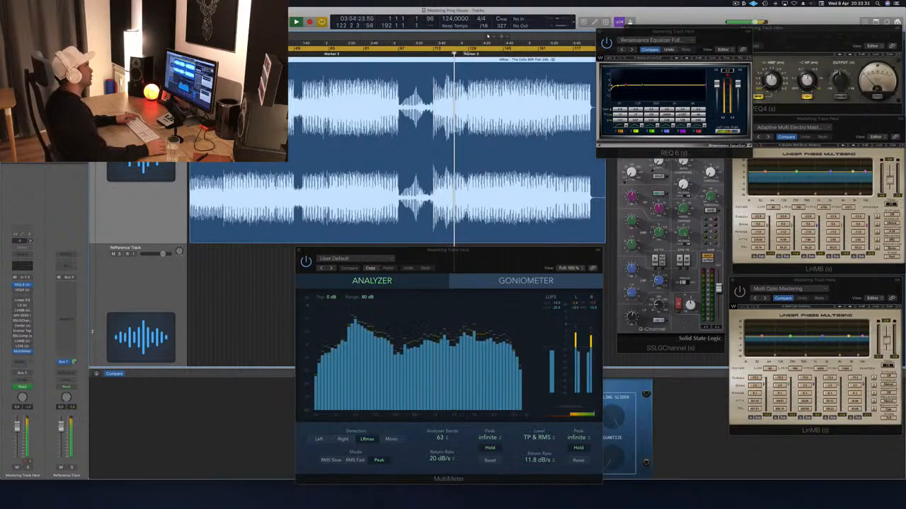
pyautogui.click(445, 51)
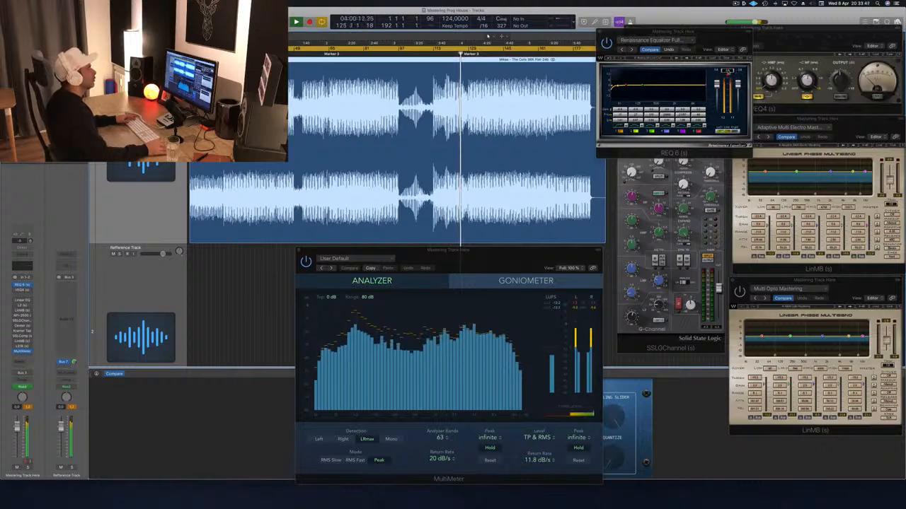
pyautogui.click(693, 36)
pyautogui.moveTo(708, 36); pyautogui.dragTo(695, 42)
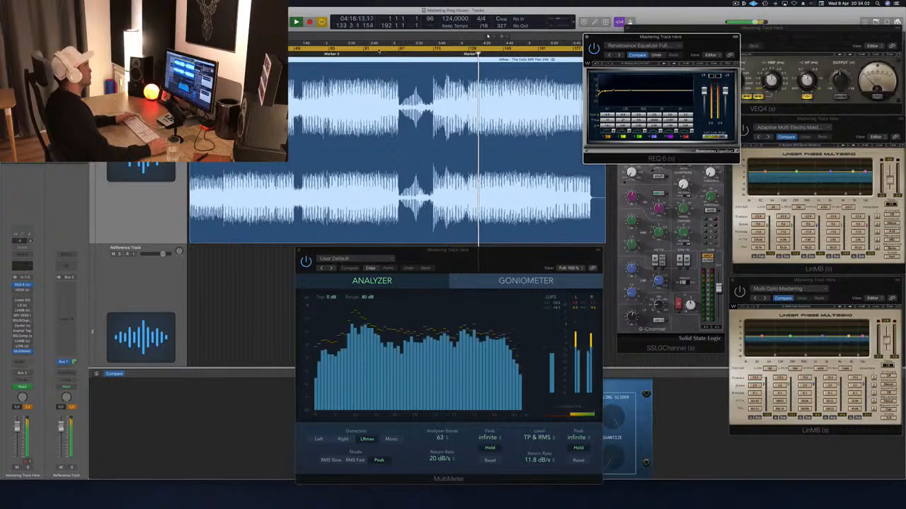
# - Set the cycle range to start at bar 65 near Marker 2 and restart playback from there
pyautogui.moveTo(190, 48); pyautogui.dragTo(330, 48)
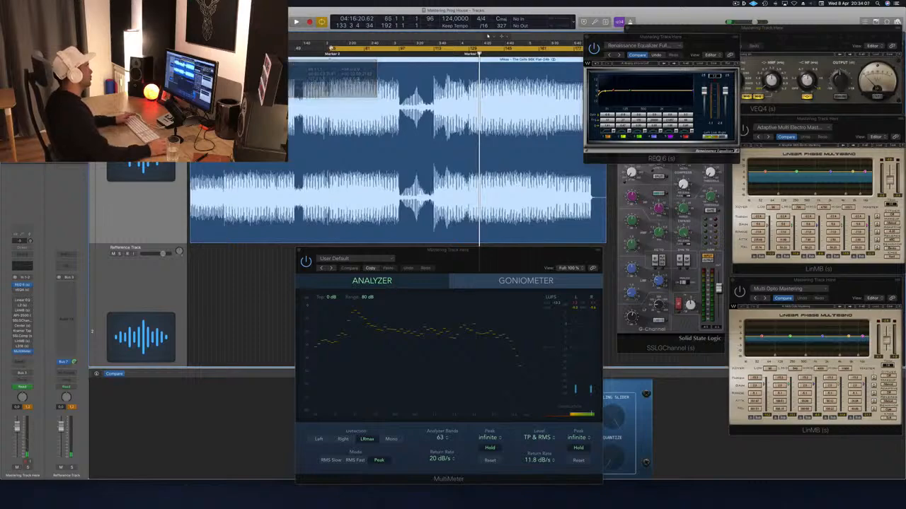
pyautogui.press('space')
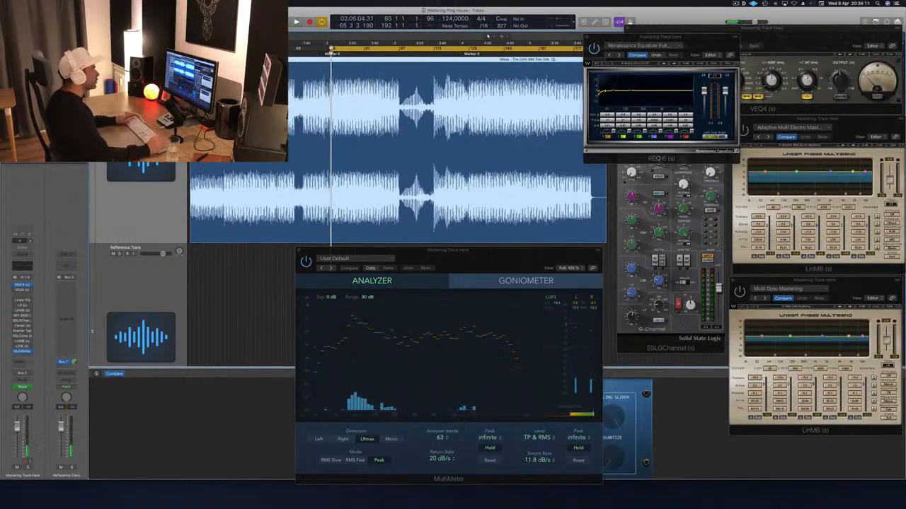
pyautogui.press('space')
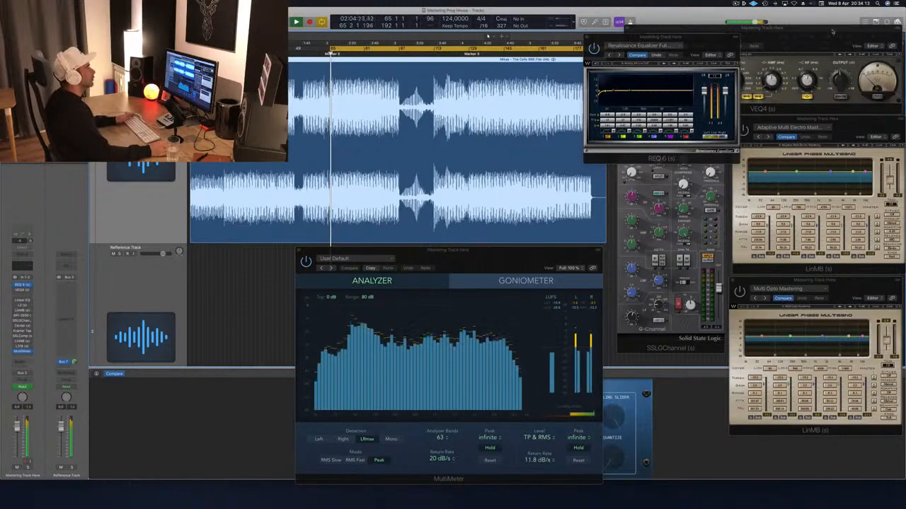
# - Rearrange the REQ 6 and VEQ4 plug-in windows so the VEQ4 controls are fully accessible
pyautogui.moveTo(831, 31); pyautogui.dragTo(789, 100)
pyautogui.click(697, 39)
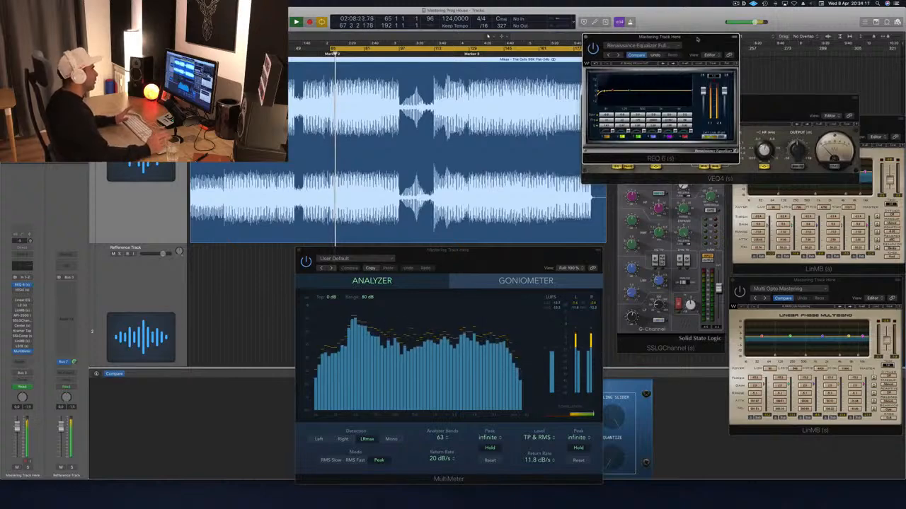
pyautogui.moveTo(696, 38); pyautogui.dragTo(702, 39)
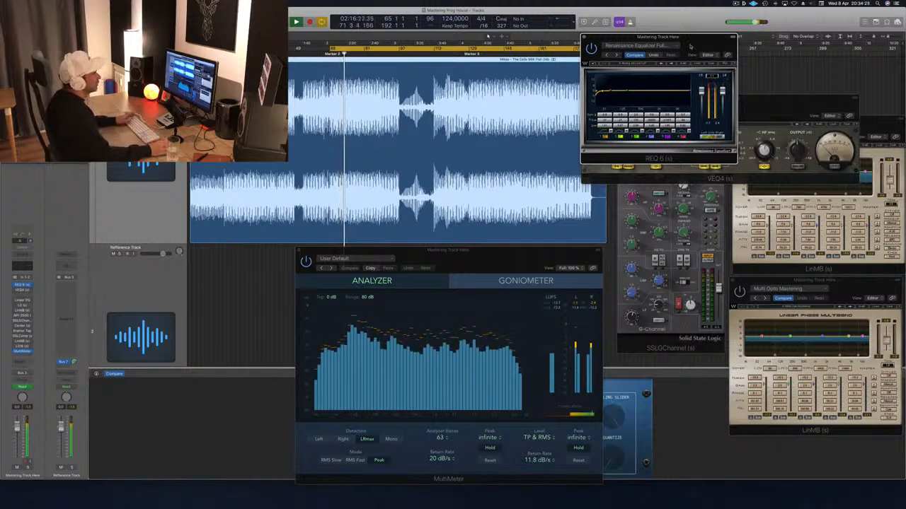
pyautogui.moveTo(689, 46); pyautogui.dragTo(801, 16)
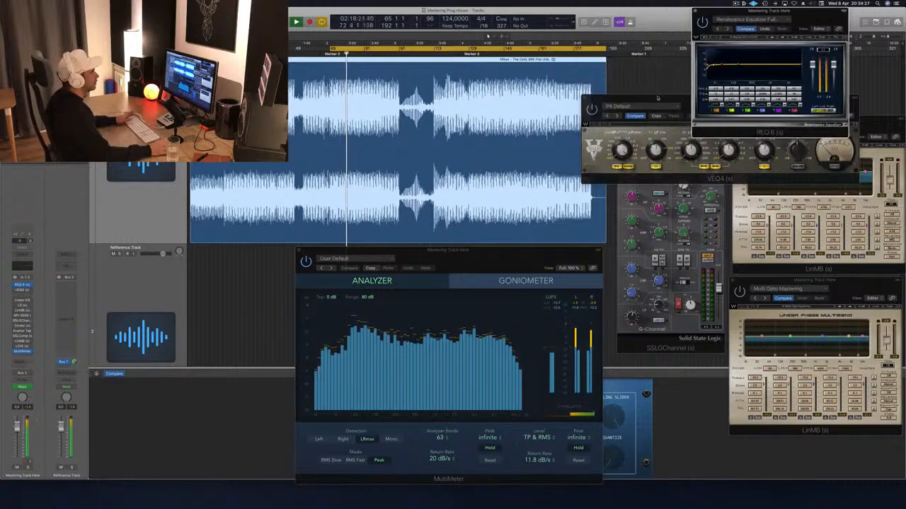
pyautogui.moveTo(657, 98); pyautogui.dragTo(683, 104)
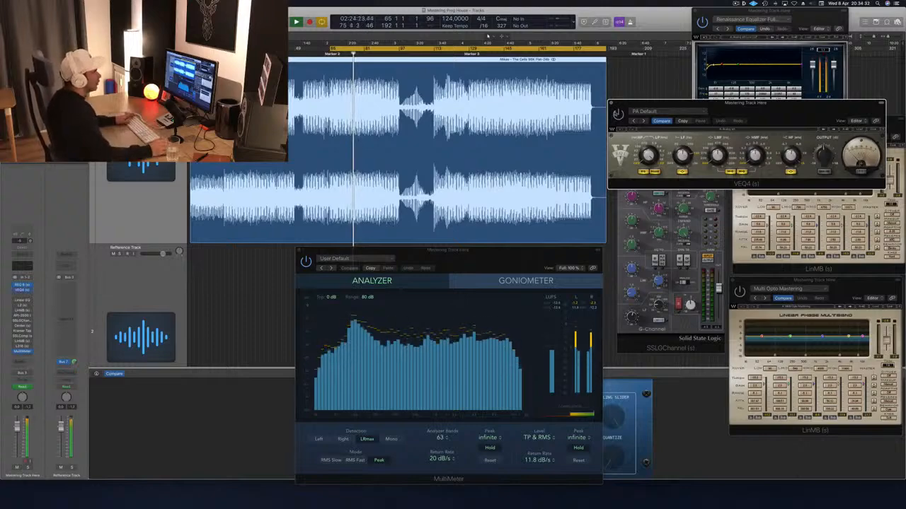
pyautogui.moveTo(796, 108); pyautogui.dragTo(804, 139)
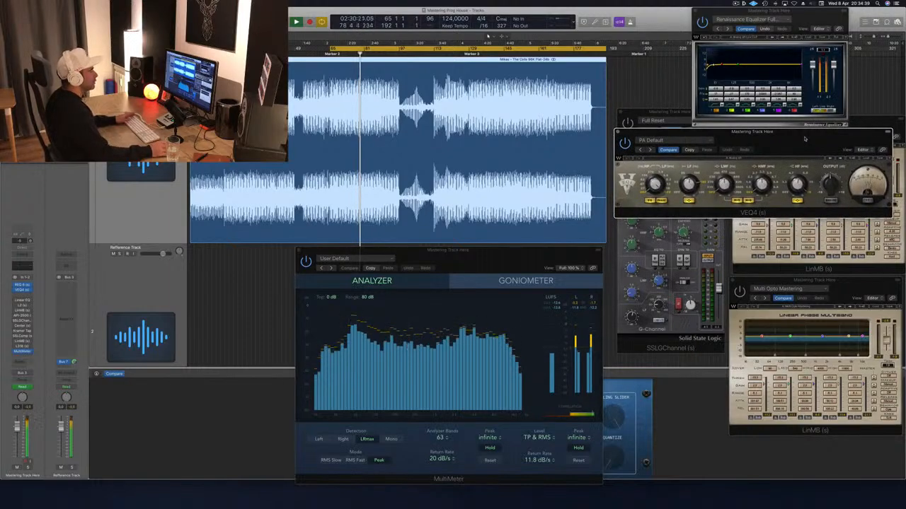
pyautogui.moveTo(804, 139); pyautogui.dragTo(803, 136)
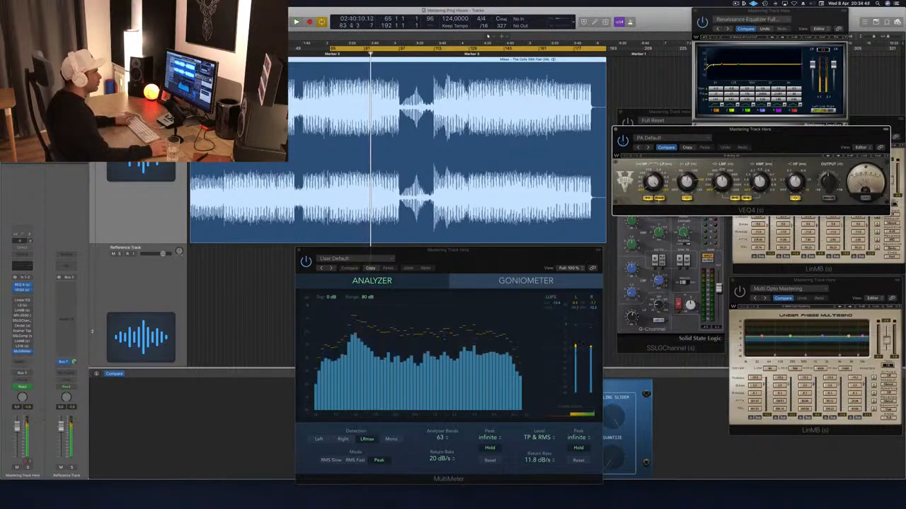
# - Replay the cycle while toggling the VEQ4's filter switch to compare, and close the VEQ4 window
pyautogui.press('space')
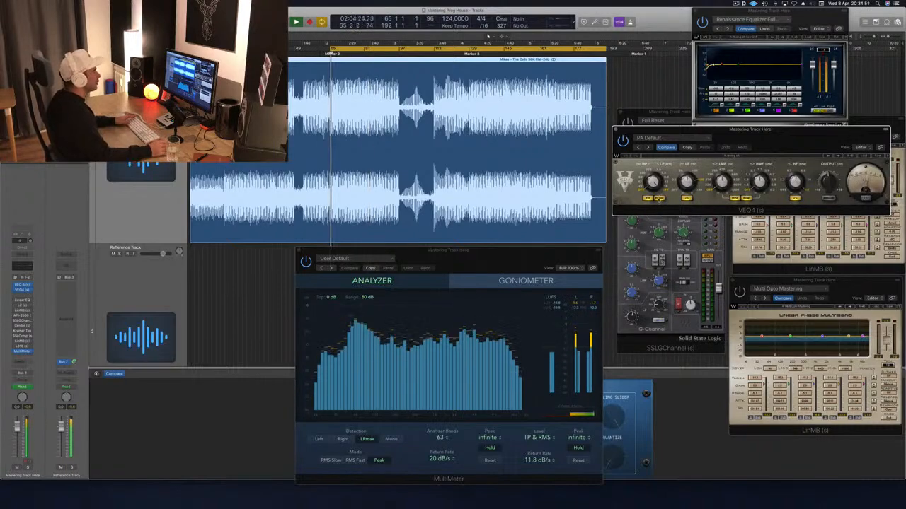
pyautogui.click(659, 199)
pyautogui.click(659, 199)
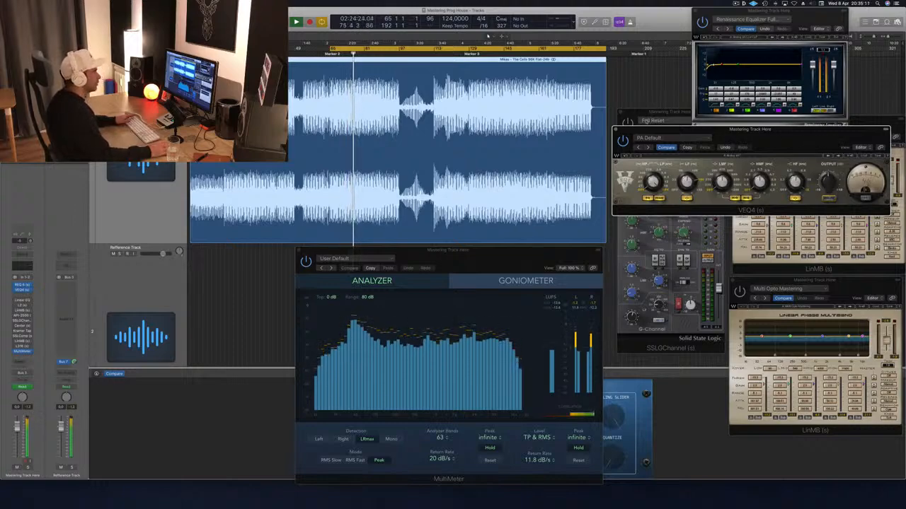
pyautogui.press('super+w')
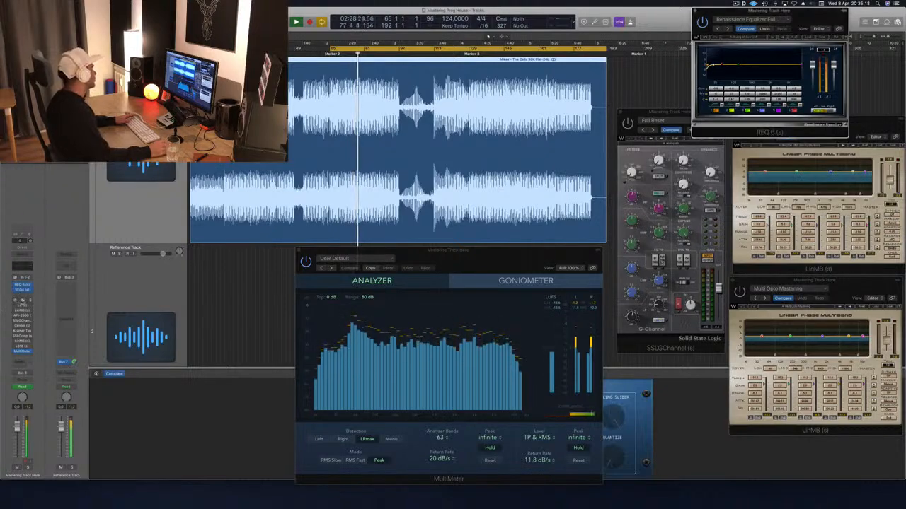
# - Open the Linear Phase EQ on the mastering track and place its window clear of the channel strips
pyautogui.click(22, 301)
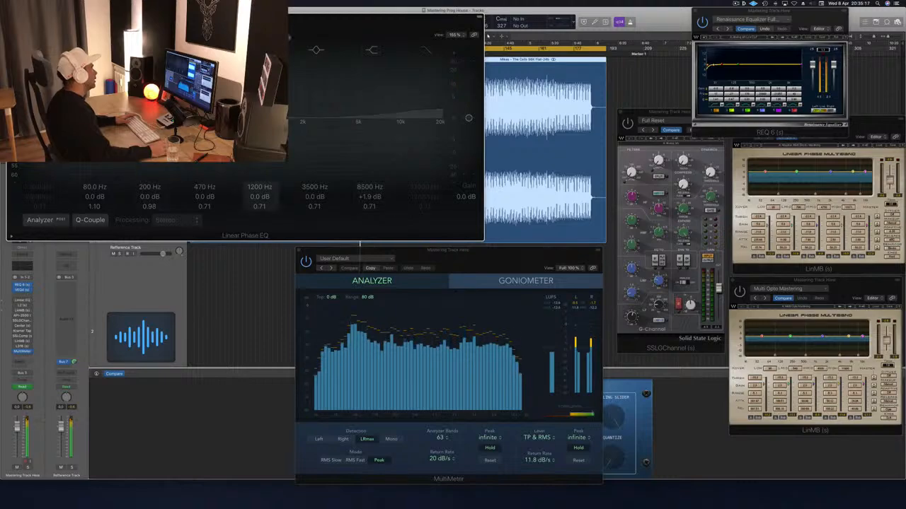
pyautogui.moveTo(84, 14); pyautogui.dragTo(337, 55)
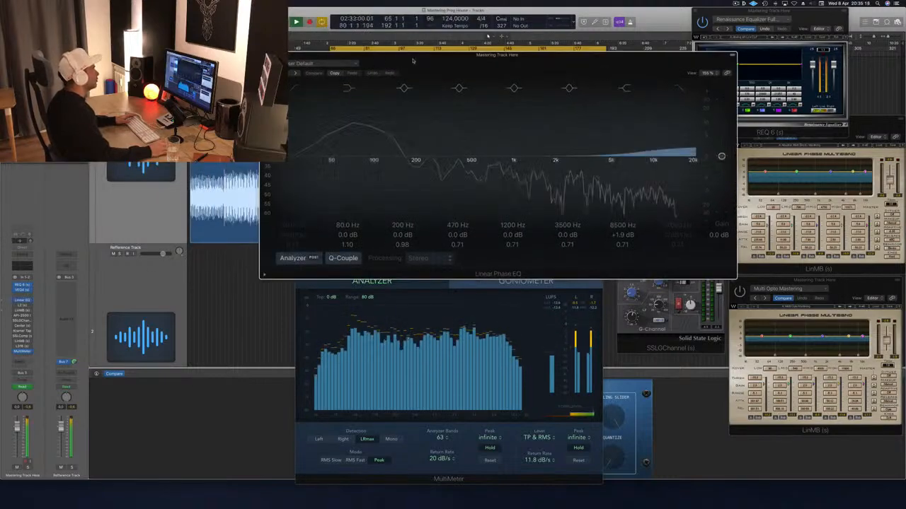
pyautogui.moveTo(414, 60); pyautogui.dragTo(431, 82)
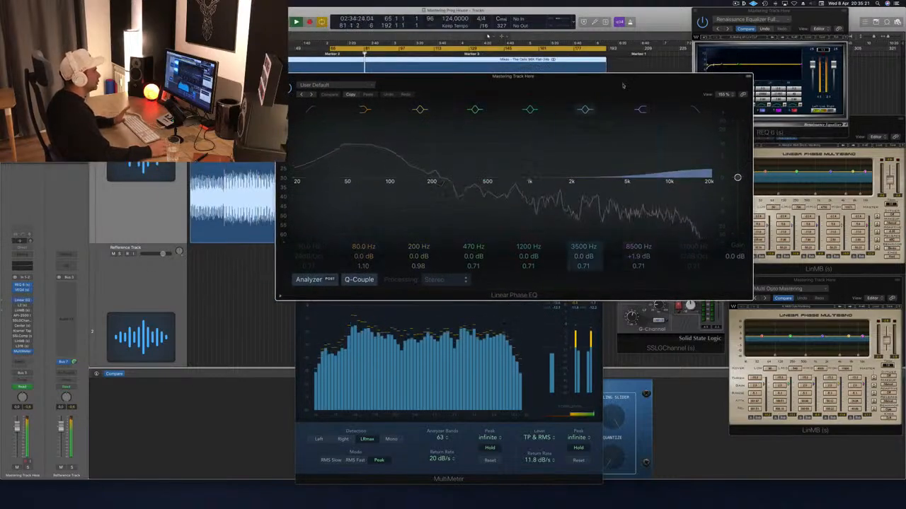
pyautogui.moveTo(622, 78); pyautogui.dragTo(670, 85)
# - Set the Linear Phase EQ's high shelf to -0.7 dB at 8800 Hz, cut 1.4 dB at 5000 Hz with Q 2.30, and replay the cycle
pyautogui.moveTo(708, 181); pyautogui.dragTo(708, 187)
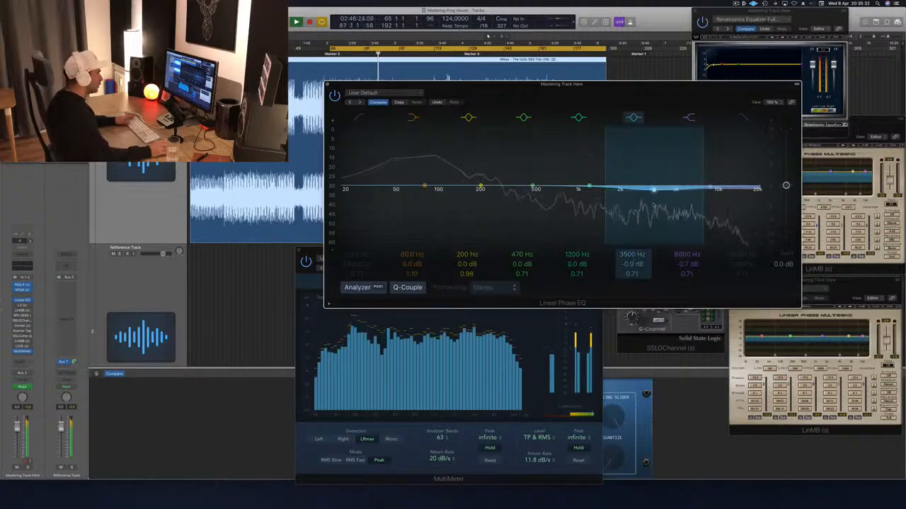
pyautogui.moveTo(631, 273); pyautogui.dragTo(631, 249)
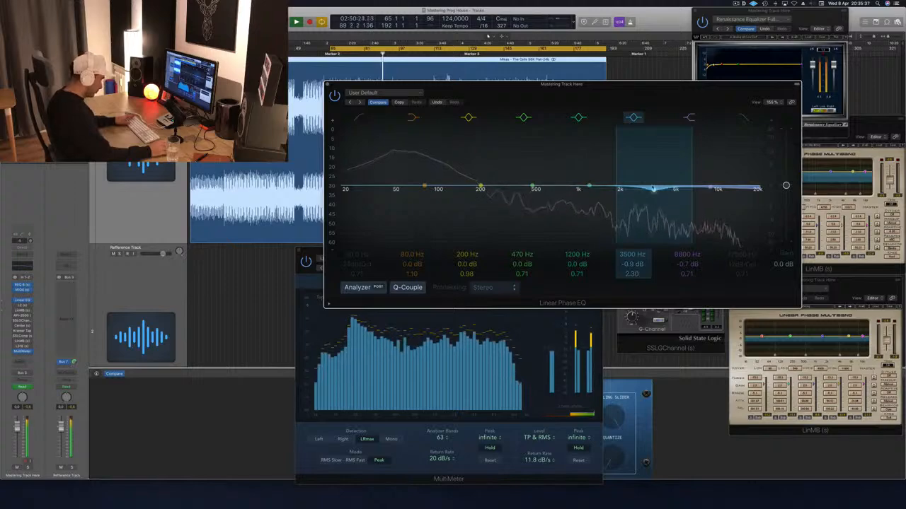
pyautogui.moveTo(653, 190); pyautogui.dragTo(676, 192)
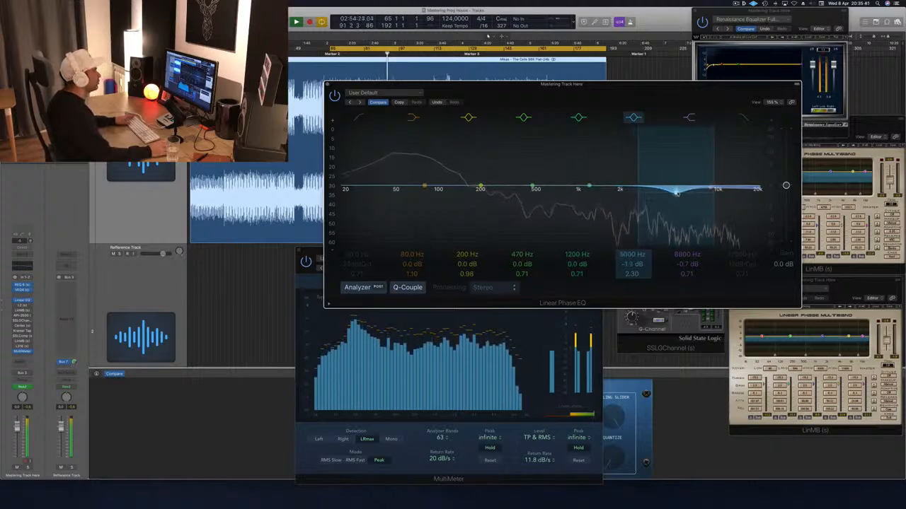
pyautogui.press('space')
pyautogui.press('space')
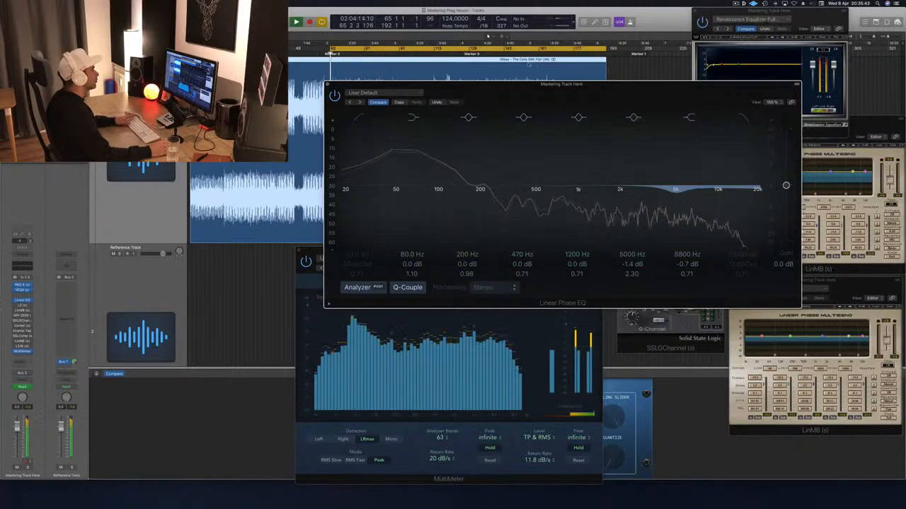
# - Set the 8800 Hz high shelf's gain to 0.5 dB and compare the Linear Phase EQ against its bypassed sound
pyautogui.moveTo(658, 85); pyautogui.dragTo(641, 87)
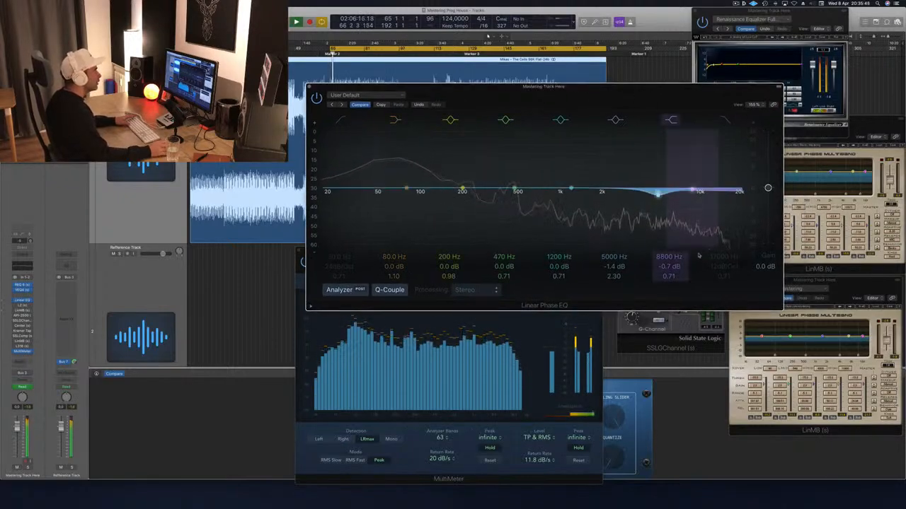
pyautogui.moveTo(675, 266); pyautogui.dragTo(675, 263)
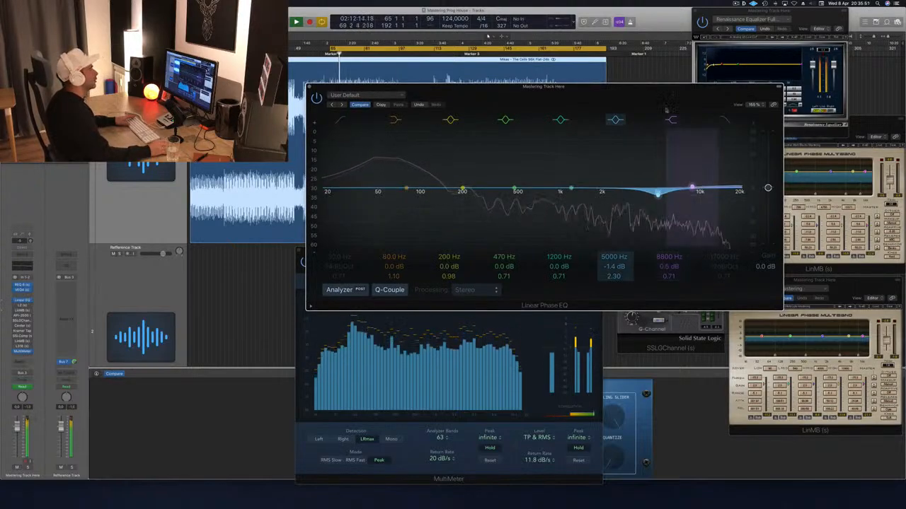
pyautogui.moveTo(650, 87); pyautogui.dragTo(683, 85)
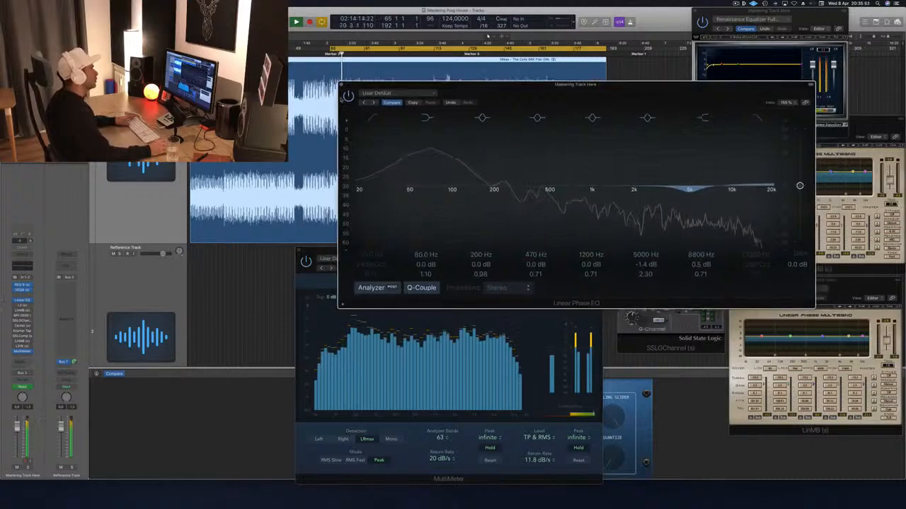
pyautogui.click(348, 96)
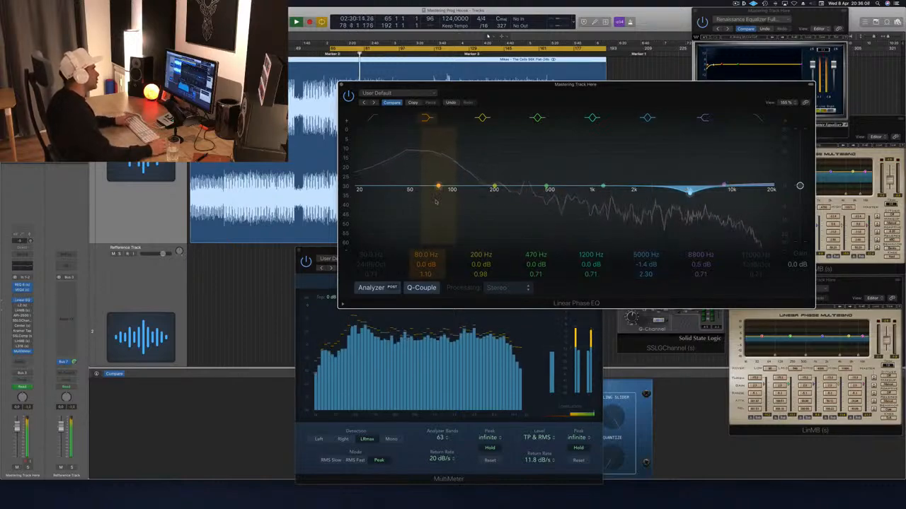
# - Boost the Linear Phase EQ's 80 Hz low shelf slightly, shift it a little higher in frequency, and close the EQ window
pyautogui.moveTo(438, 187)
pyautogui.mouseDown()
pyautogui.moveTo(438, 165)
pyautogui.moveTo(430, 182)
pyautogui.moveTo(404, 182)
pyautogui.moveTo(445, 185)
pyautogui.mouseUp()
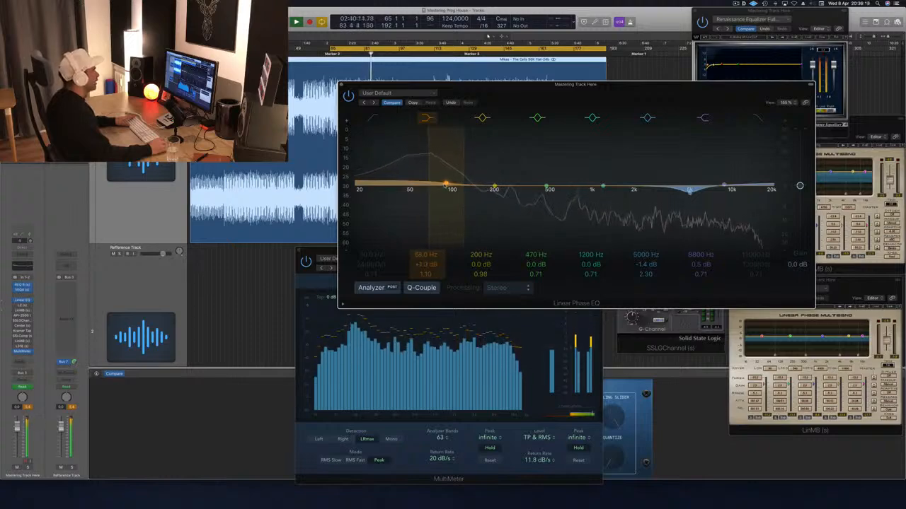
pyautogui.click(341, 85)
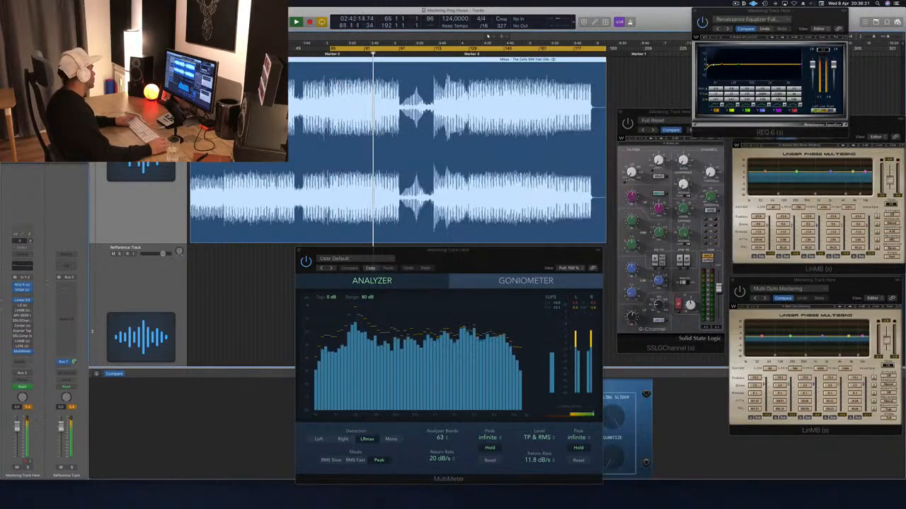
# - Bring in the L2 limiter on the mastering track, close its window, and replay the cycle from its start
pyautogui.click(22, 306)
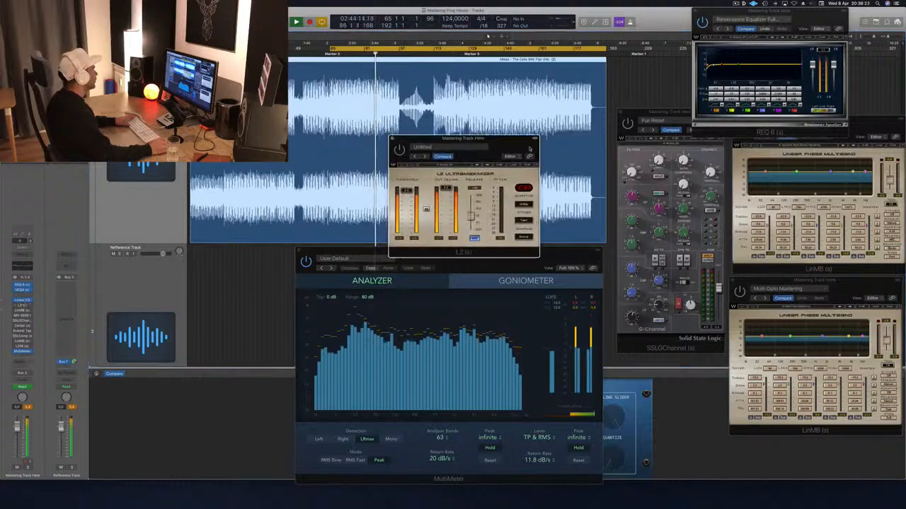
pyautogui.moveTo(530, 149); pyautogui.dragTo(603, 157)
pyautogui.click(505, 154)
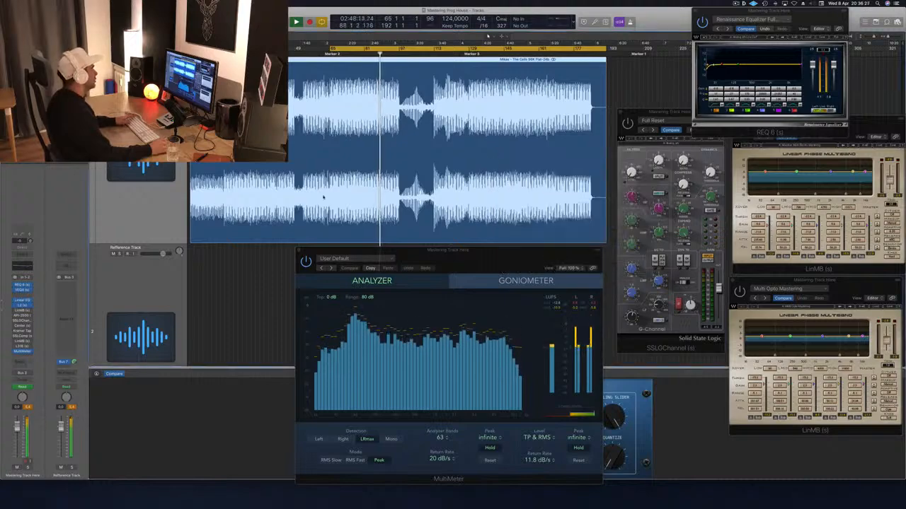
pyautogui.press('space')
pyautogui.press('space')
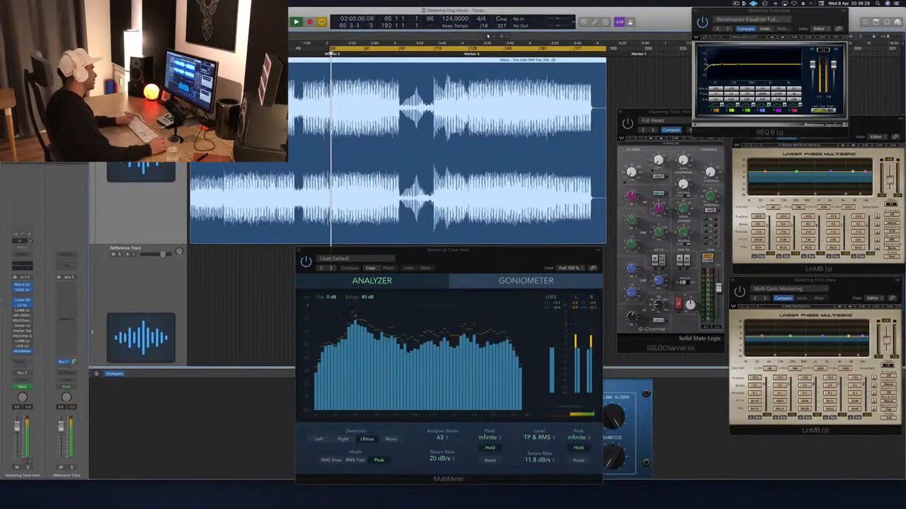
# - Open the mastering track's first LinMB multiband, the adaptive electro mastering one, and place its window beside the waveform
pyautogui.click(23, 310)
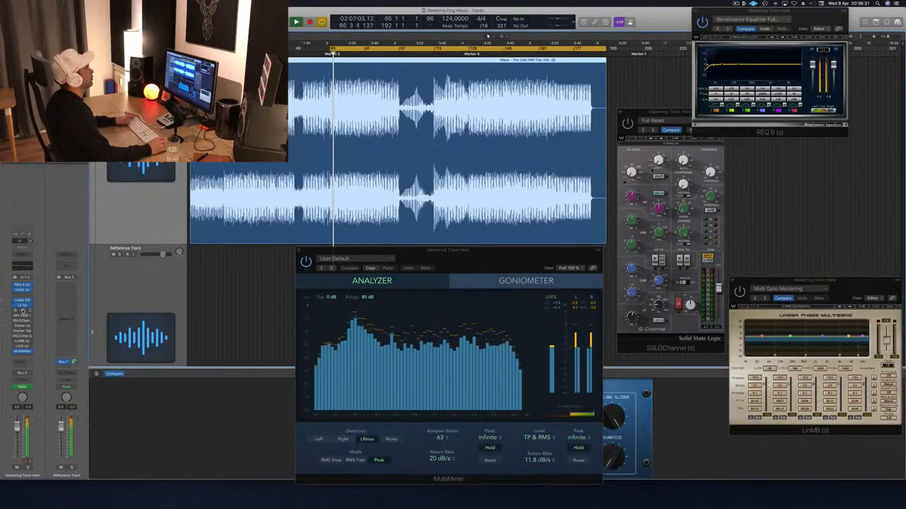
pyautogui.click(22, 310)
pyautogui.moveTo(873, 131); pyautogui.dragTo(757, 137)
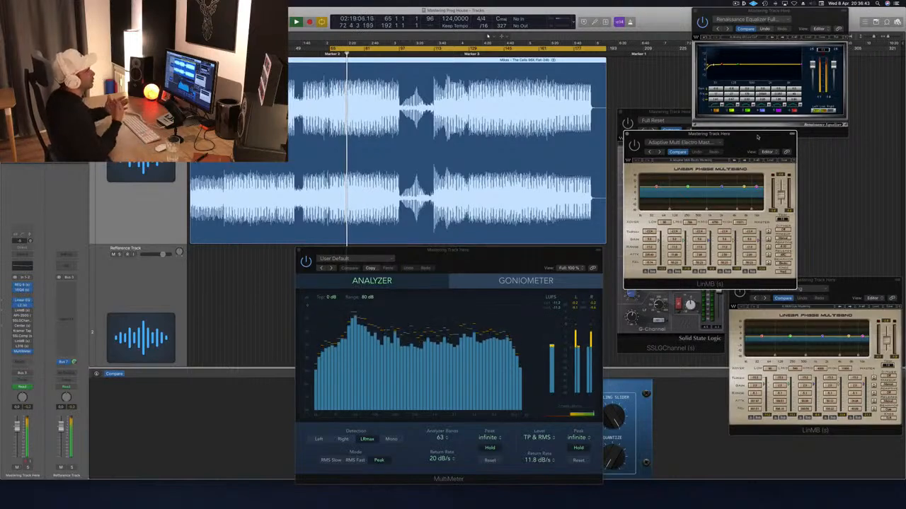
pyautogui.moveTo(757, 137); pyautogui.dragTo(758, 138)
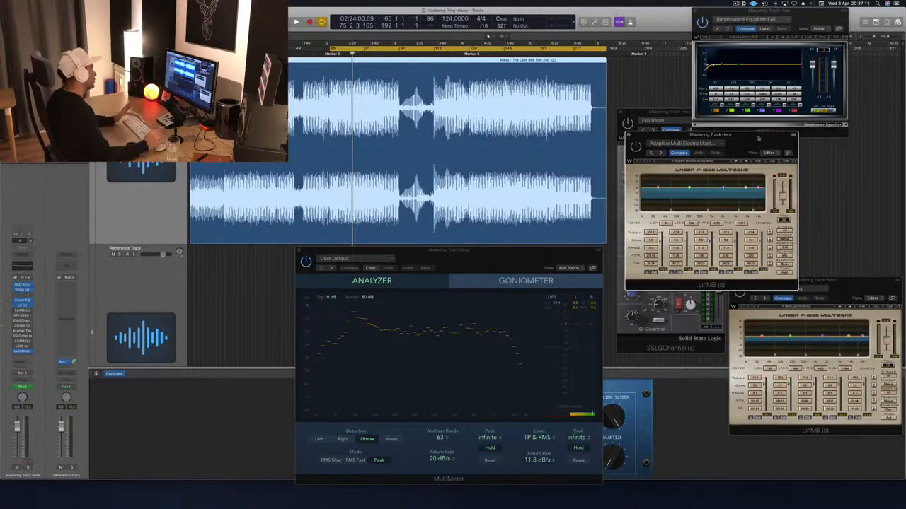
# - Restart the cycle, switch on the first LinMB multiband, and move its window aside under the REQ 6
pyautogui.press('space')
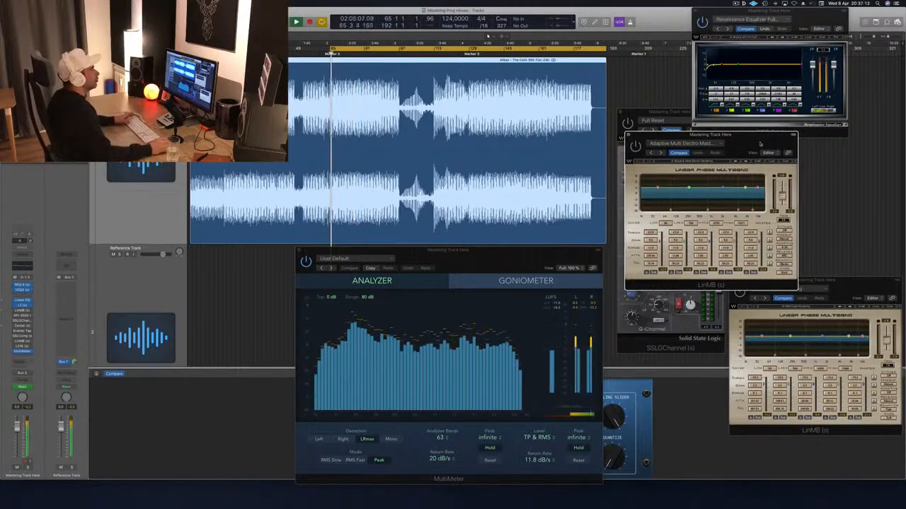
pyautogui.click(635, 146)
pyautogui.moveTo(750, 151)
pyautogui.mouseDown()
pyautogui.moveTo(736, 150)
pyautogui.moveTo(745, 148)
pyautogui.mouseUp()
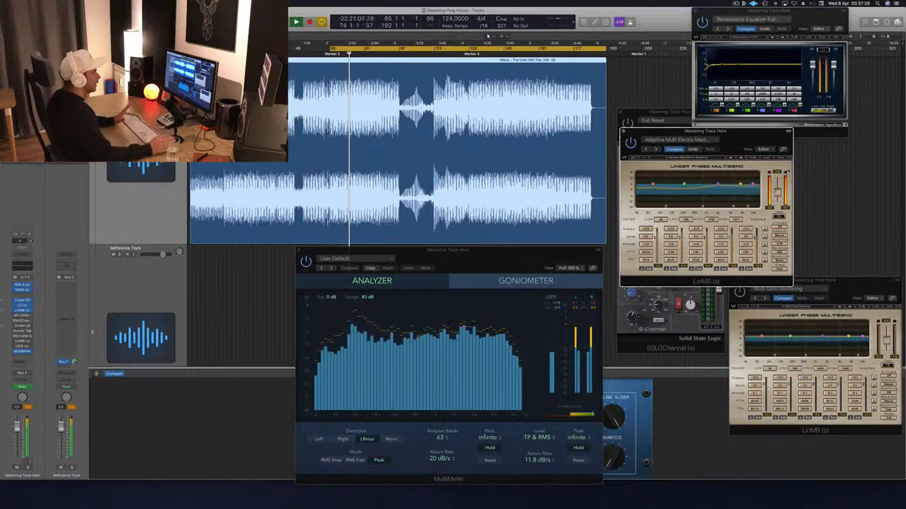
pyautogui.moveTo(740, 137); pyautogui.dragTo(789, 134)
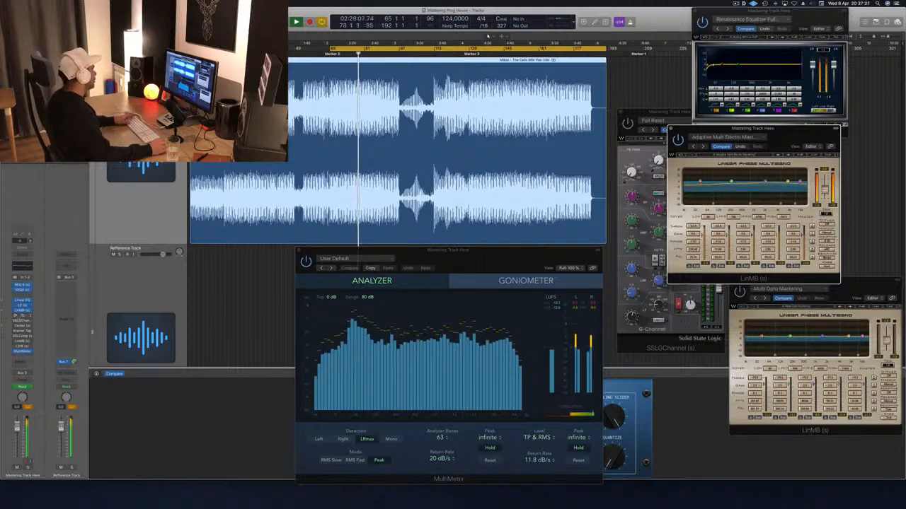
# - Open the API-2500 compressor, adjust its threshold slightly during playback, then close its window and replay the cycle
pyautogui.click(18, 317)
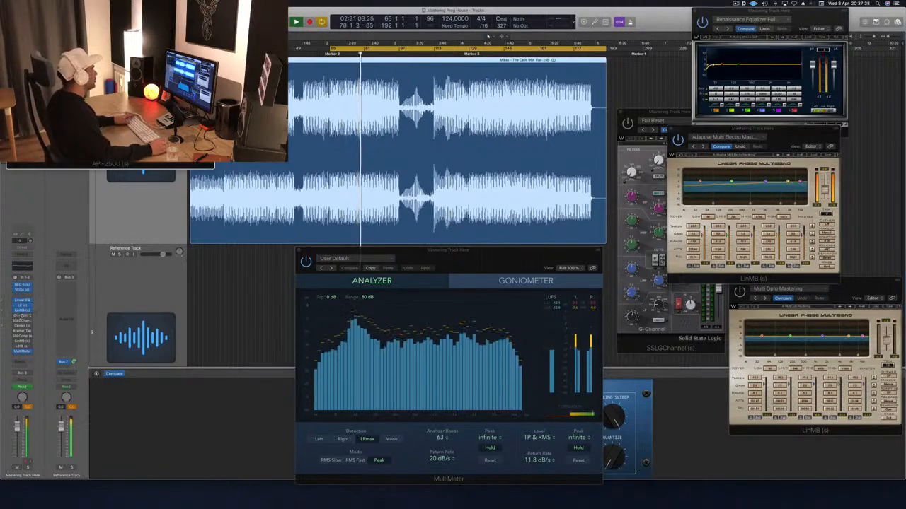
pyautogui.moveTo(136, 31); pyautogui.dragTo(661, 240)
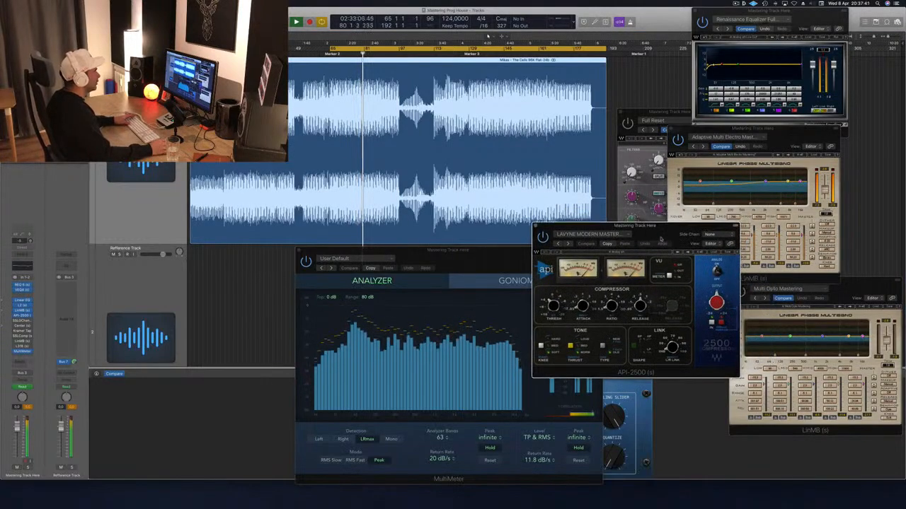
pyautogui.moveTo(553, 306); pyautogui.dragTo(552, 304)
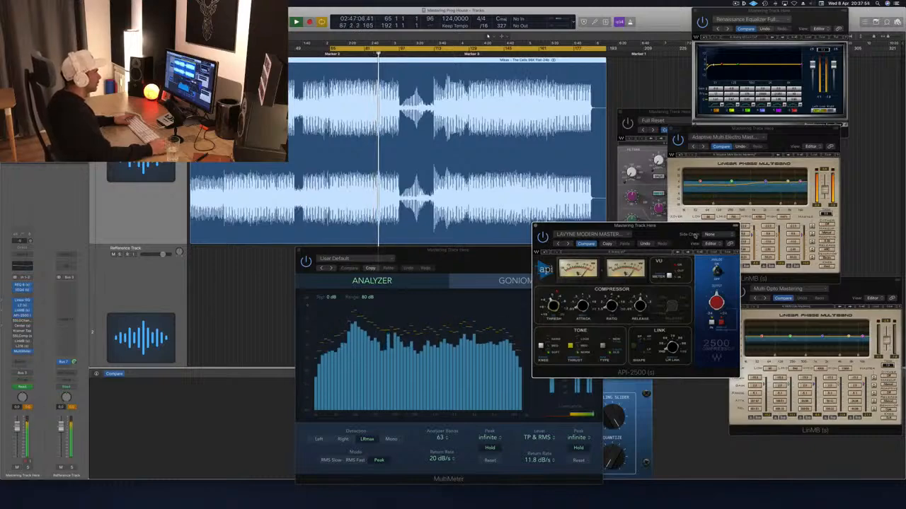
pyautogui.moveTo(695, 235); pyautogui.dragTo(719, 231)
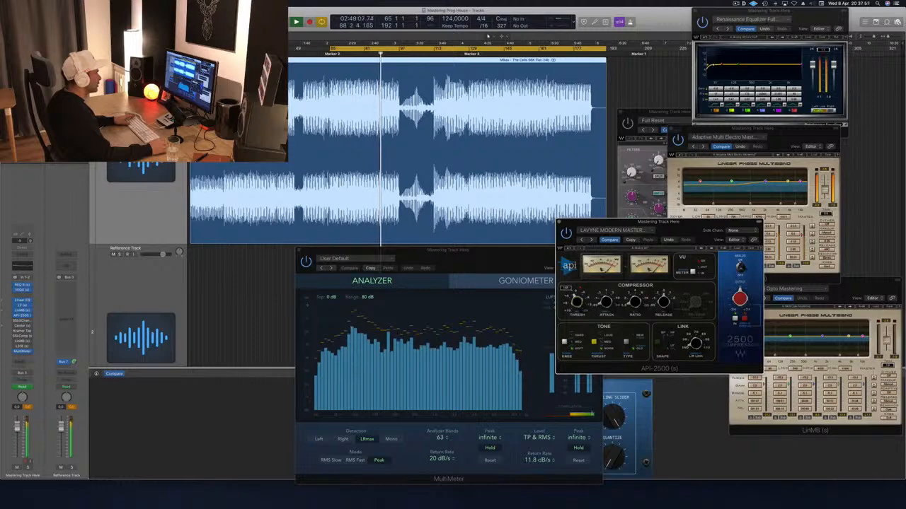
pyautogui.click(559, 222)
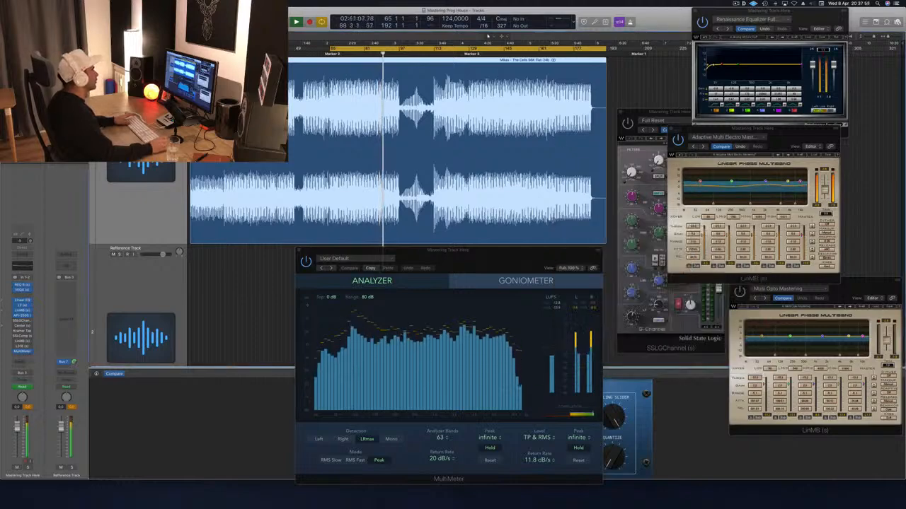
pyautogui.press('space')
pyautogui.press('space')
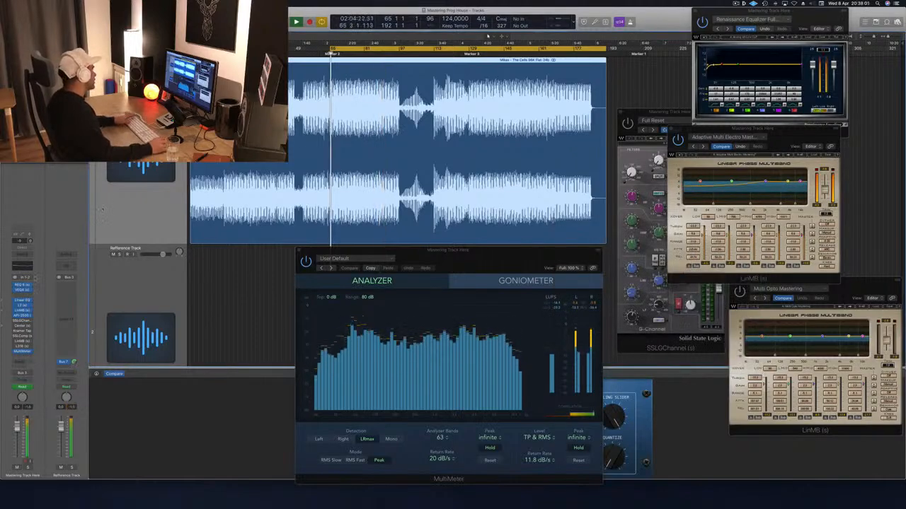
# - Open the SSLGChannel strip, switch it on, and place its window between the waveform and the LinMB windows
pyautogui.click(22, 321)
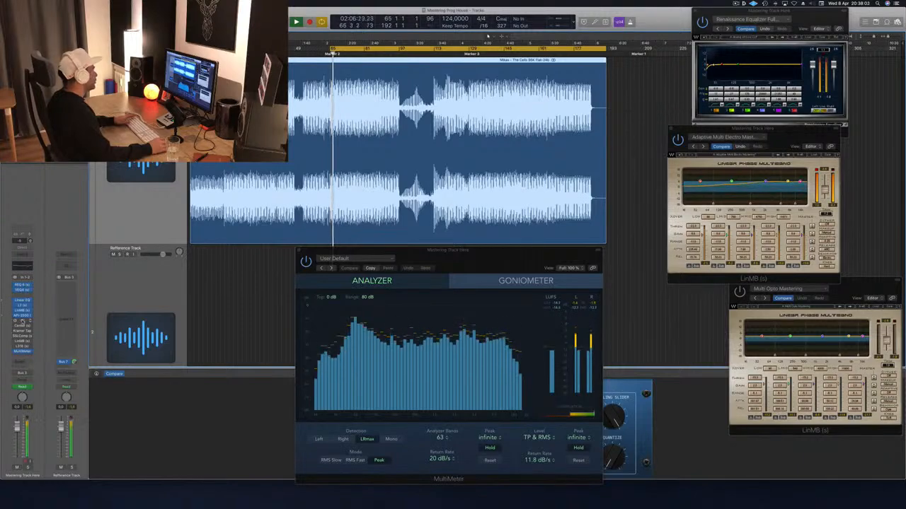
pyautogui.click(22, 321)
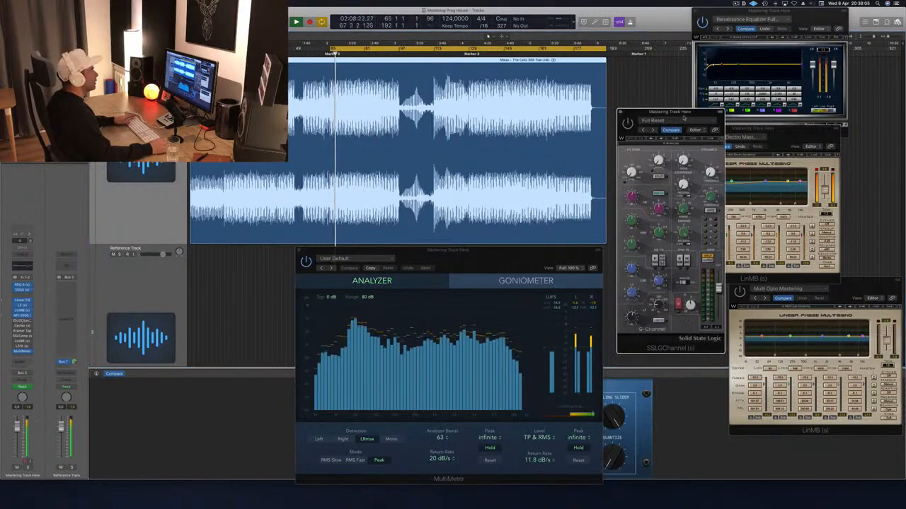
pyautogui.moveTo(683, 114); pyautogui.dragTo(641, 113)
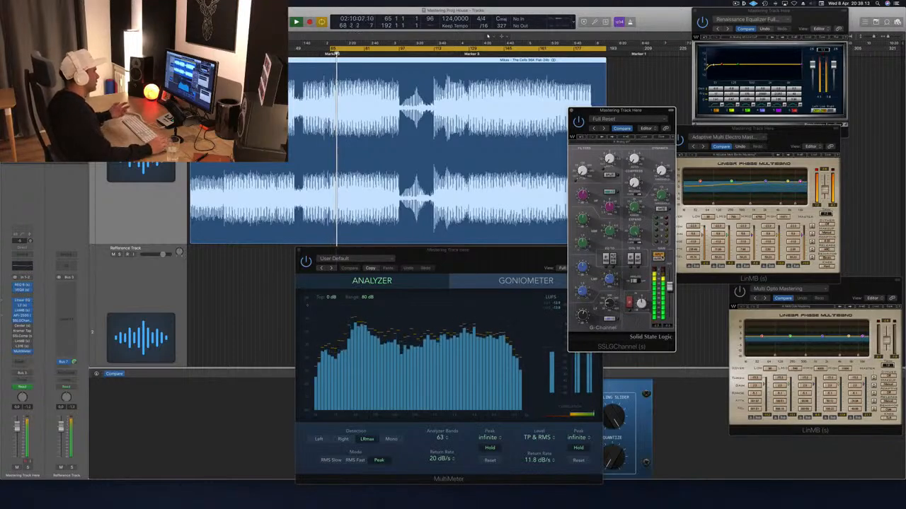
pyautogui.moveTo(655, 114); pyautogui.dragTo(701, 75)
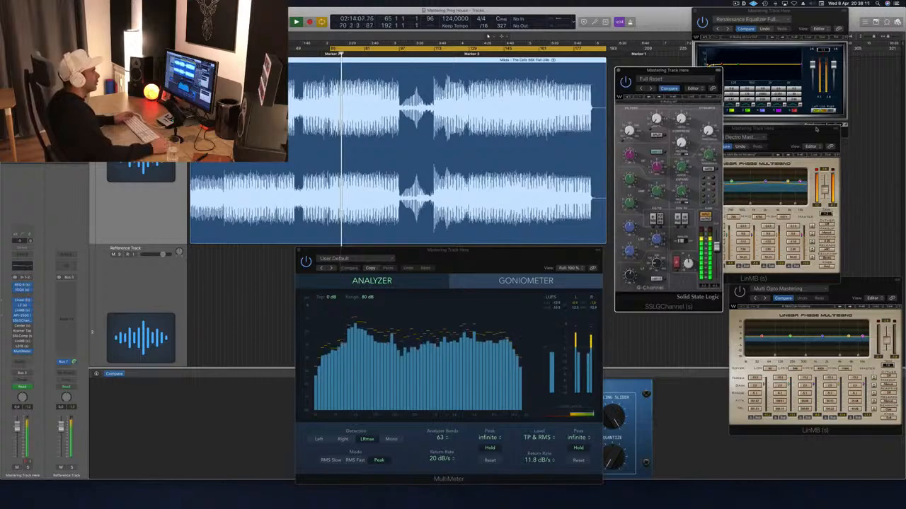
# - Rearrange the windows by moving the first LinMB outward, bringing the SSLGChannel forward, and shifting the MultiMeter away from it
pyautogui.click(815, 129)
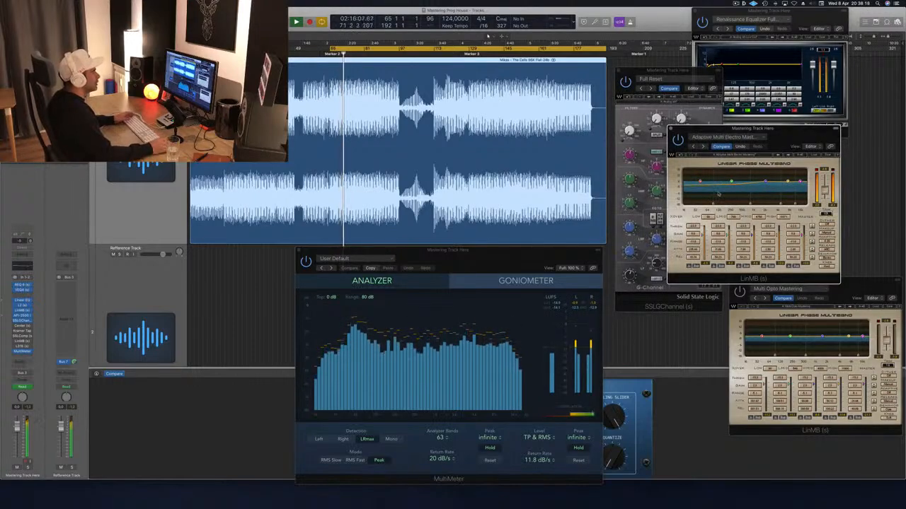
pyautogui.moveTo(754, 128); pyautogui.dragTo(875, 125)
pyautogui.click(671, 67)
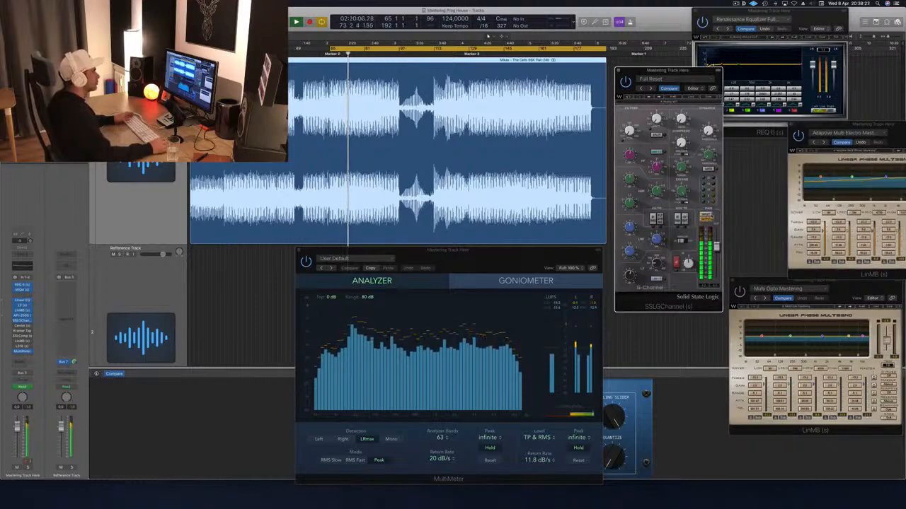
pyautogui.moveTo(558, 253); pyautogui.dragTo(437, 259)
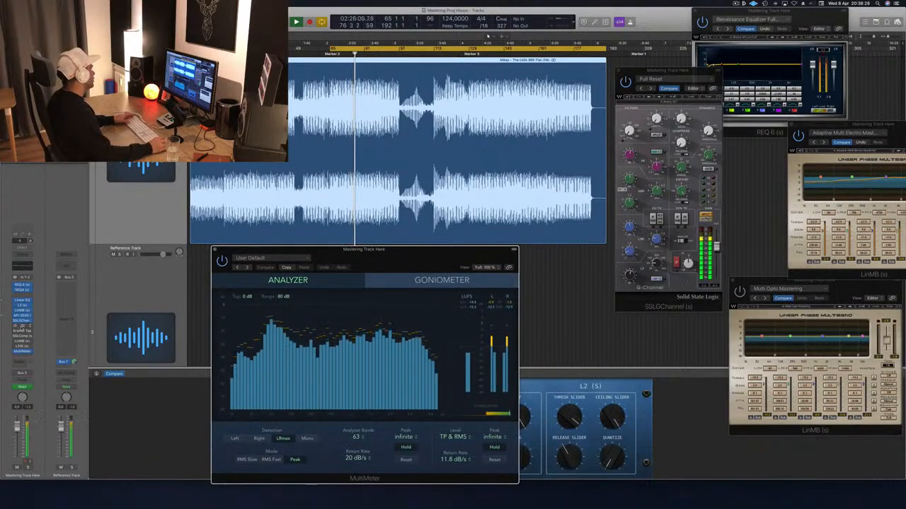
# - Open the Center plug-in on the mastering track and place its window next to the MultiMeter
pyautogui.click(22, 326)
pyautogui.moveTo(75, 17); pyautogui.dragTo(693, 190)
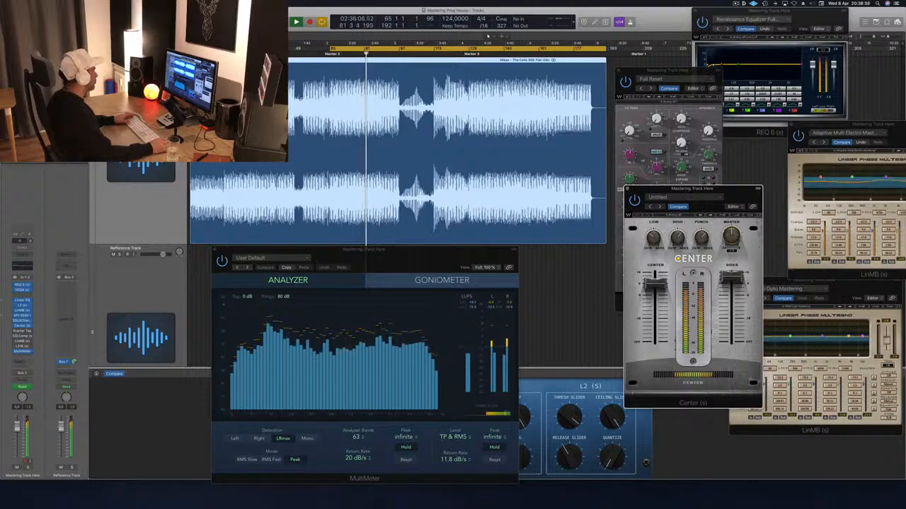
pyautogui.click(29, 424)
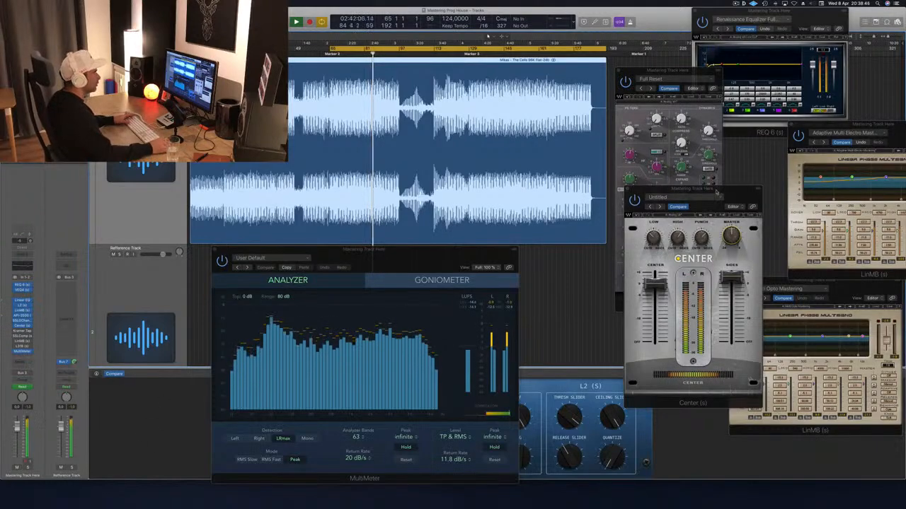
pyautogui.moveTo(717, 192); pyautogui.dragTo(709, 191)
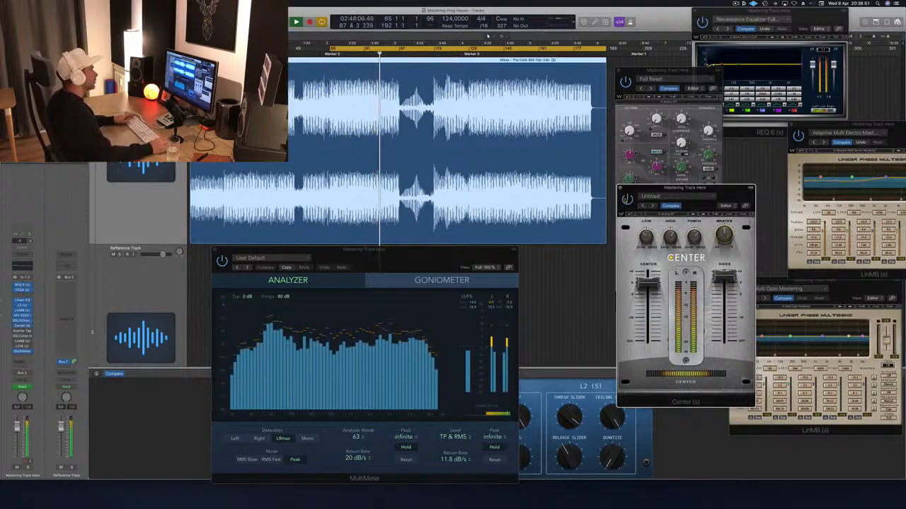
# - Replay the cycle to hear the Center plug-in's effect, and reposition the Center and MultiMeter windows side by side
pyautogui.press('space')
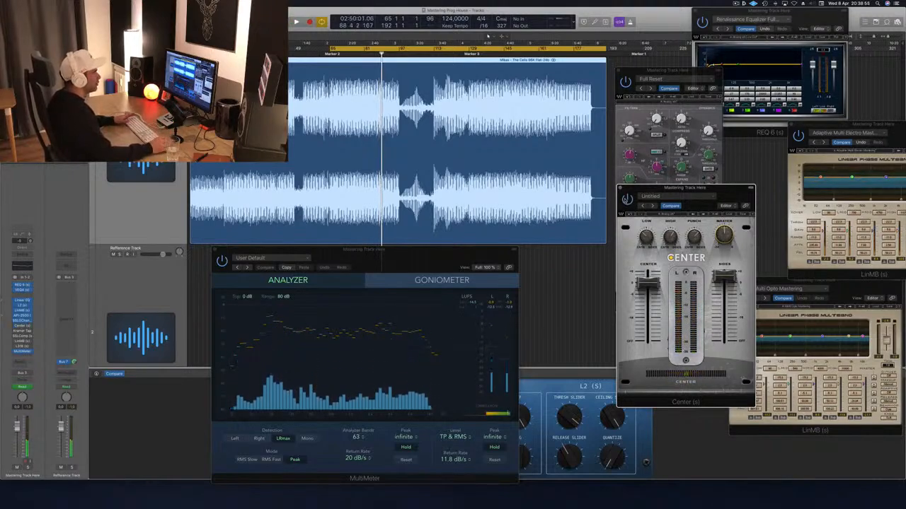
pyautogui.press('space')
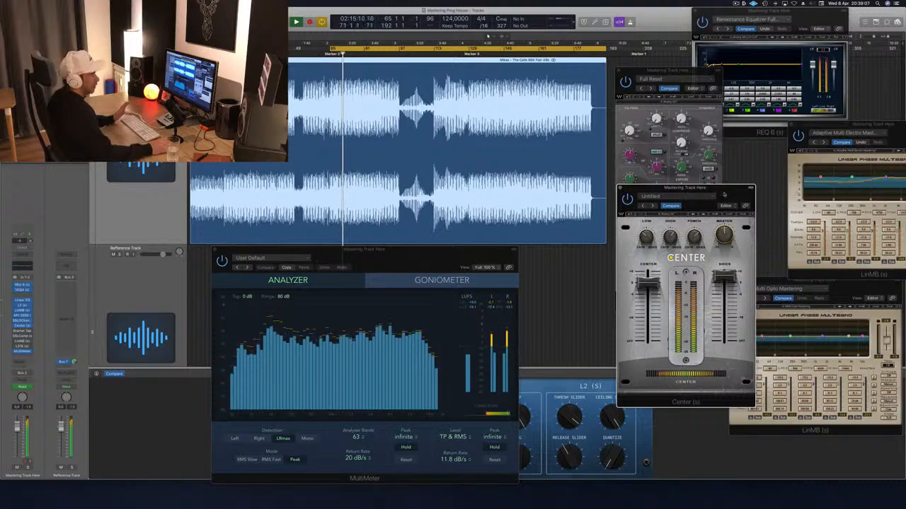
pyautogui.moveTo(728, 193); pyautogui.dragTo(741, 186)
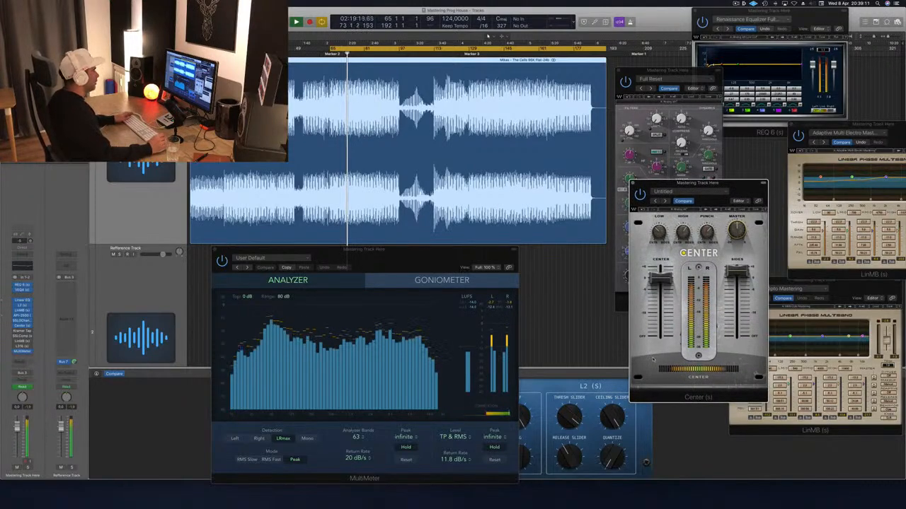
pyautogui.moveTo(437, 262); pyautogui.dragTo(462, 260)
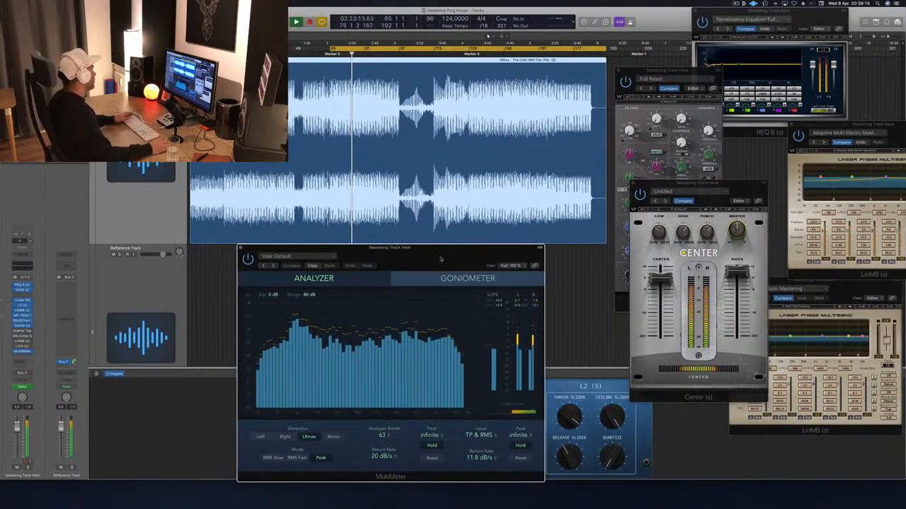
# - Open the Kramer Tape plug-in, audition the track with the Mastering Clean and Open preset, and close its window
pyautogui.click(22, 332)
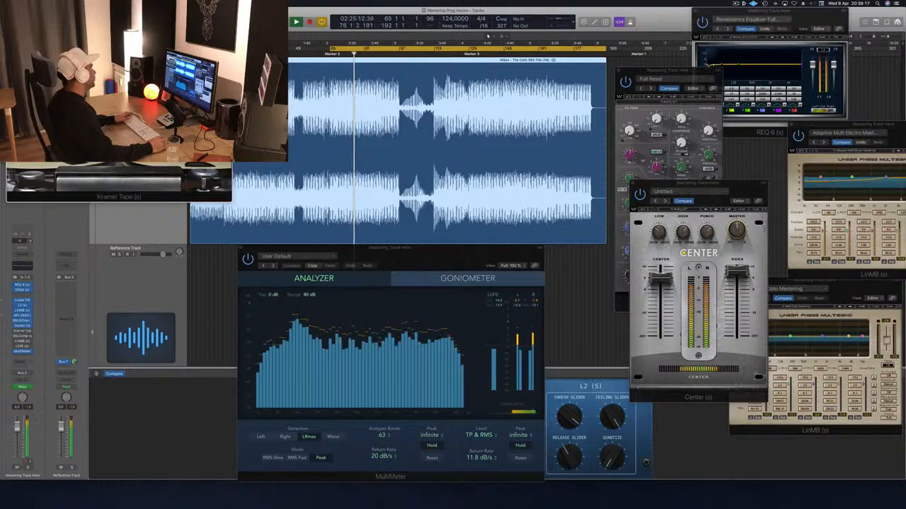
pyautogui.moveTo(39, 20); pyautogui.dragTo(339, 51)
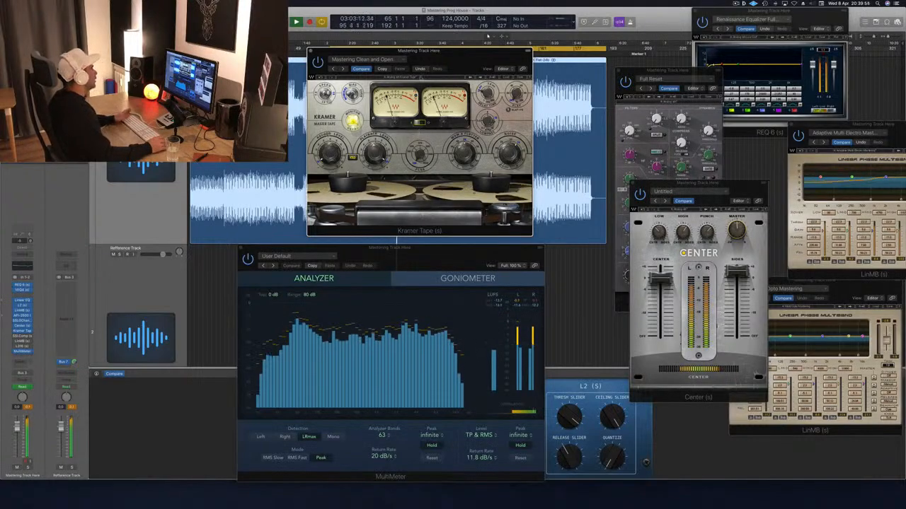
pyautogui.moveTo(526, 60); pyautogui.dragTo(632, 61)
pyautogui.press('super+w')
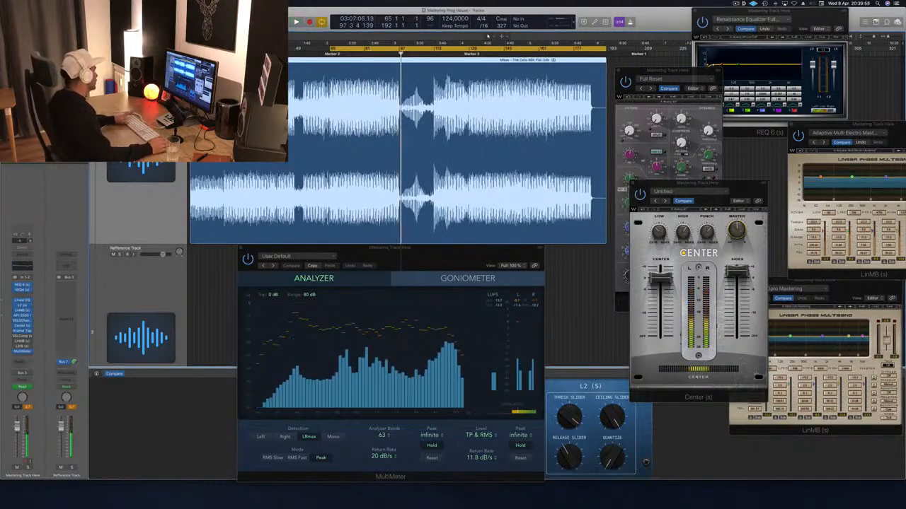
# - Restart the cycle at Marker 2, open the SSLComp plug-in on the mastering track, and place its window over the Center plug-in
pyautogui.press('Return')
pyautogui.click(23, 336)
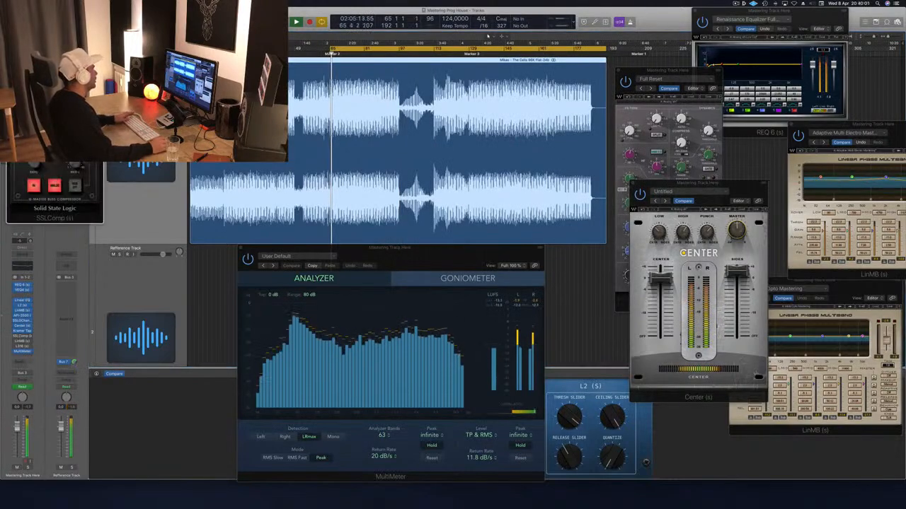
pyautogui.moveTo(71, 20); pyautogui.dragTo(688, 160)
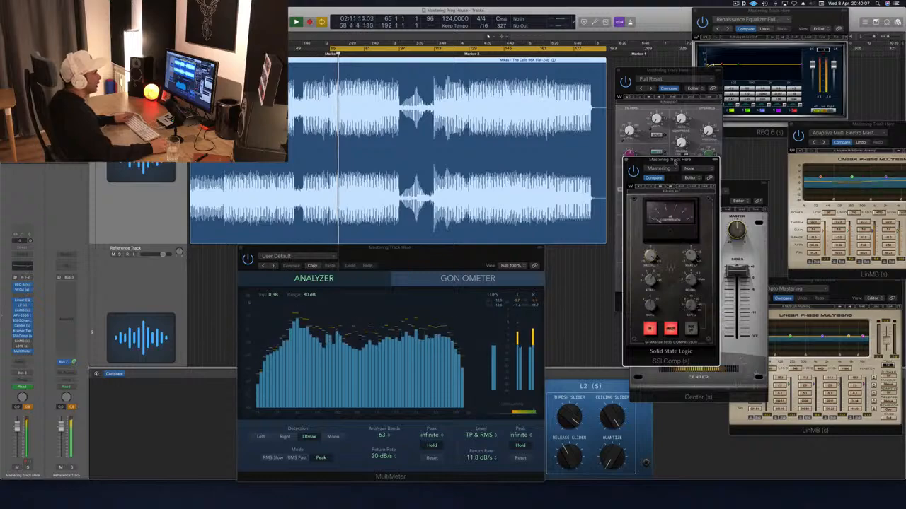
pyautogui.moveTo(673, 161); pyautogui.dragTo(677, 163)
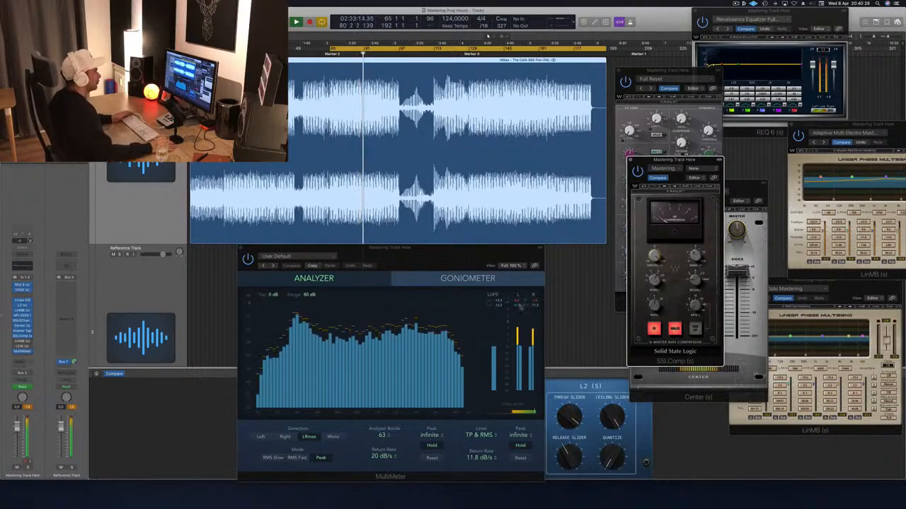
# - Adjust the SSLComp make-up gain during playback, resetting the MultiMeter and channel peak readouts between changes to check the level
pyautogui.click(531, 323)
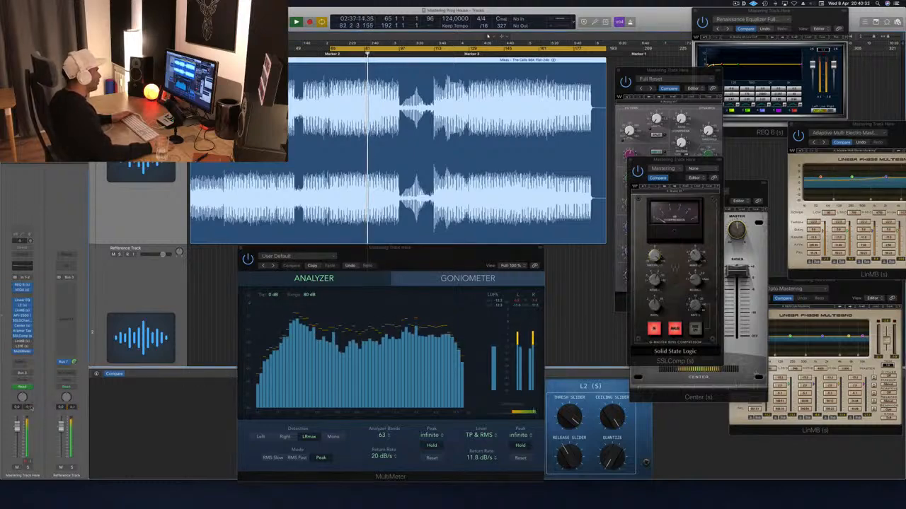
pyautogui.click(700, 254)
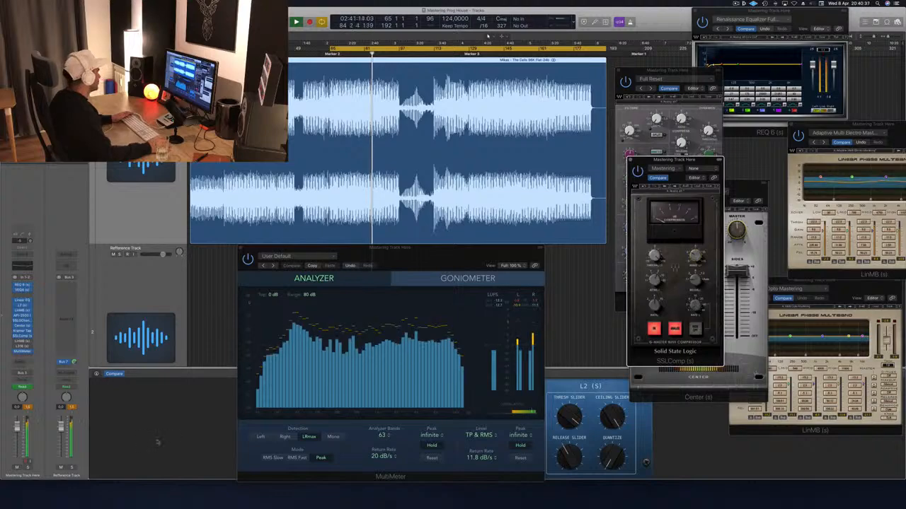
pyautogui.click(30, 408)
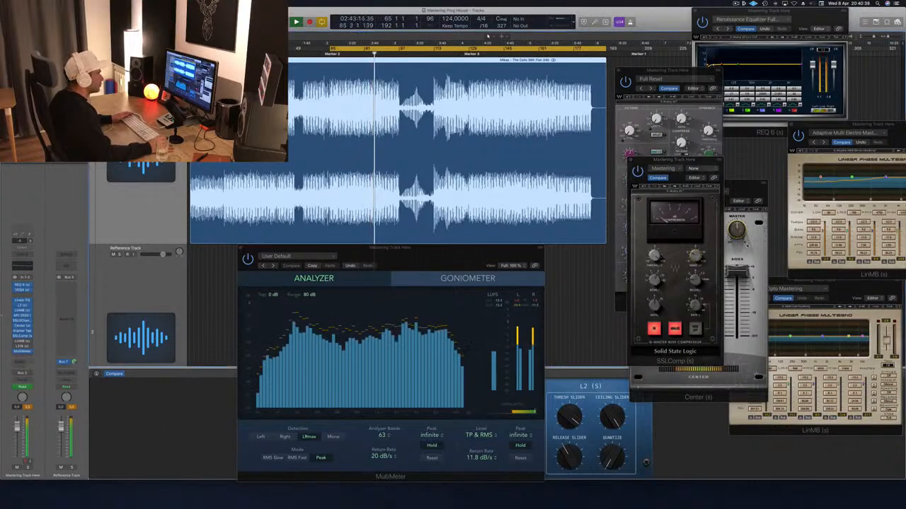
pyautogui.click(696, 257)
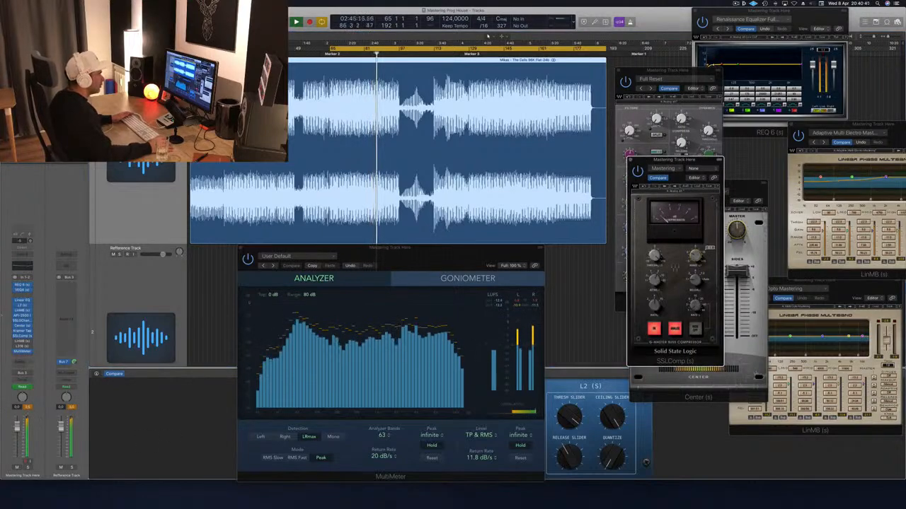
pyautogui.click(28, 407)
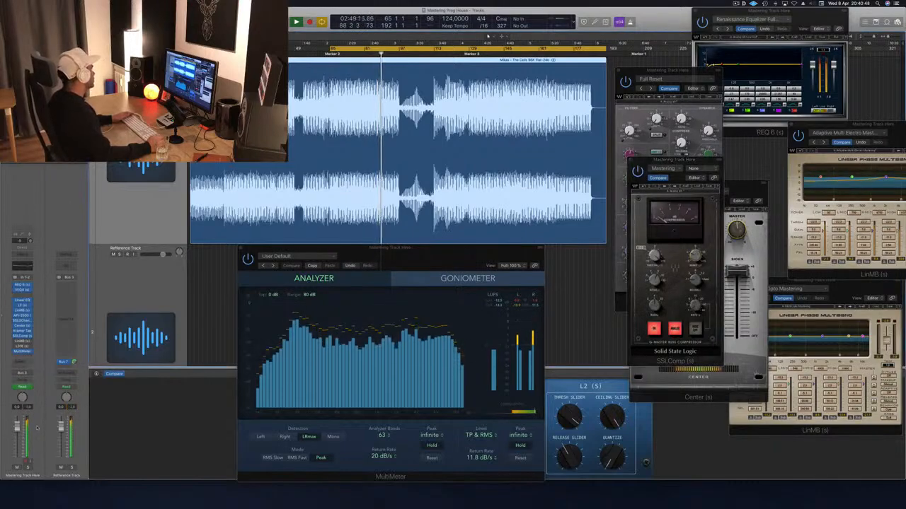
pyautogui.click(419, 256)
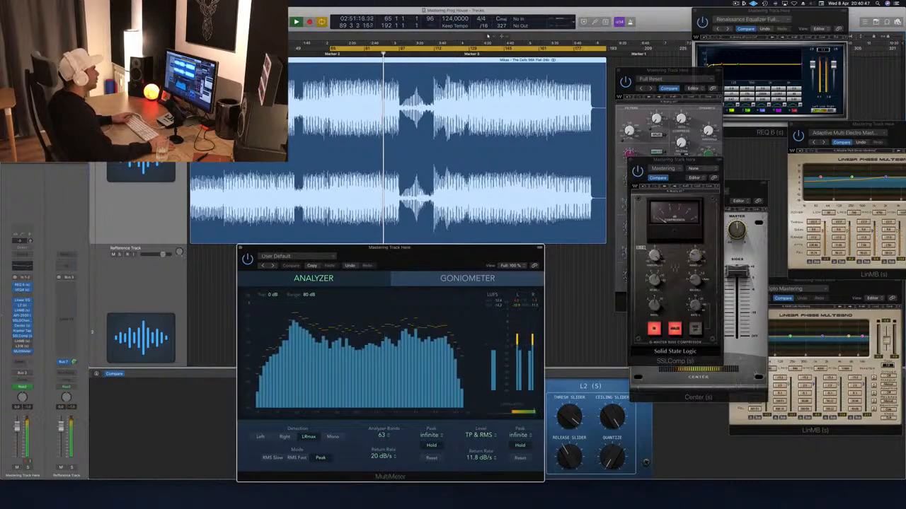
# - Audition the track from about bar 113 and from Marker 3, hide the Multi Opto LinMB window, and return to the SSLComp make-up gain
pyautogui.click(432, 56)
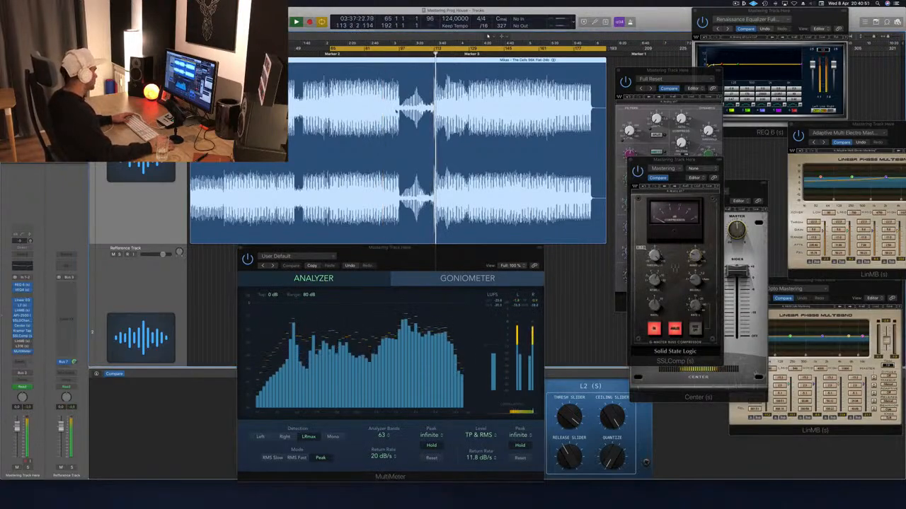
pyautogui.click(468, 56)
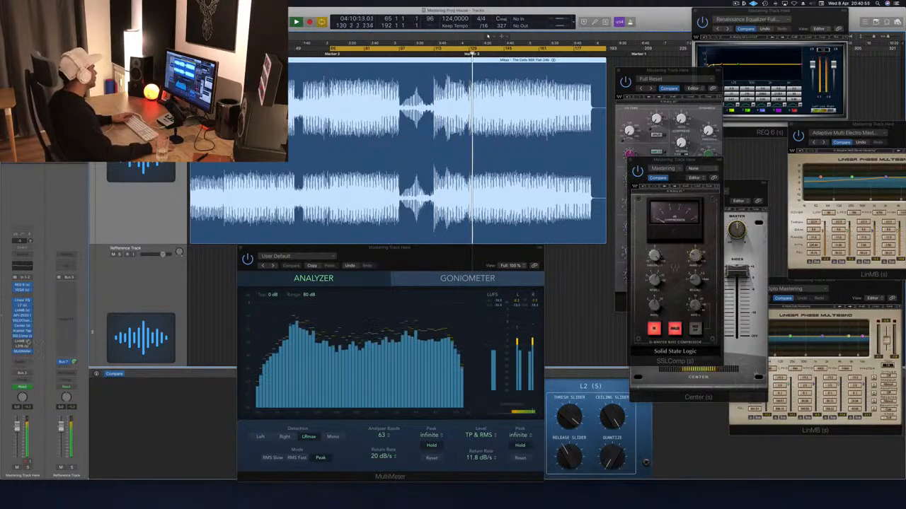
pyautogui.click(23, 341)
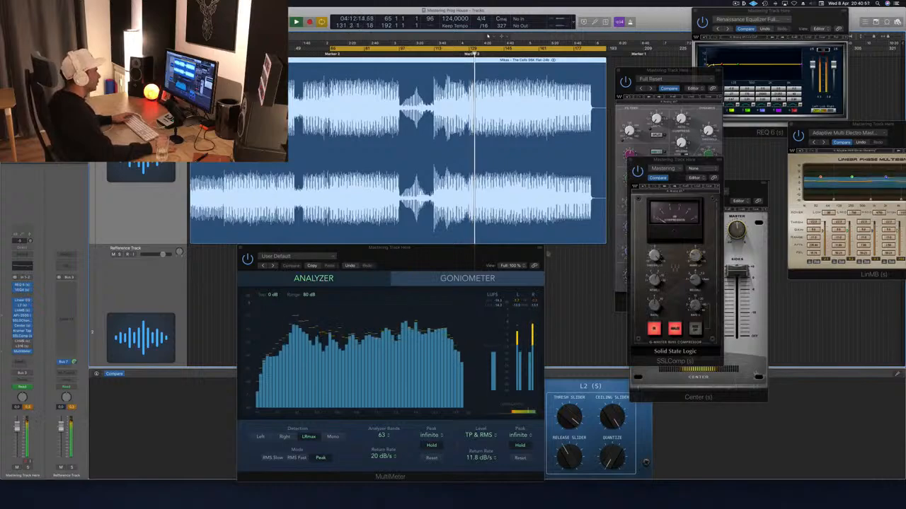
pyautogui.click(696, 259)
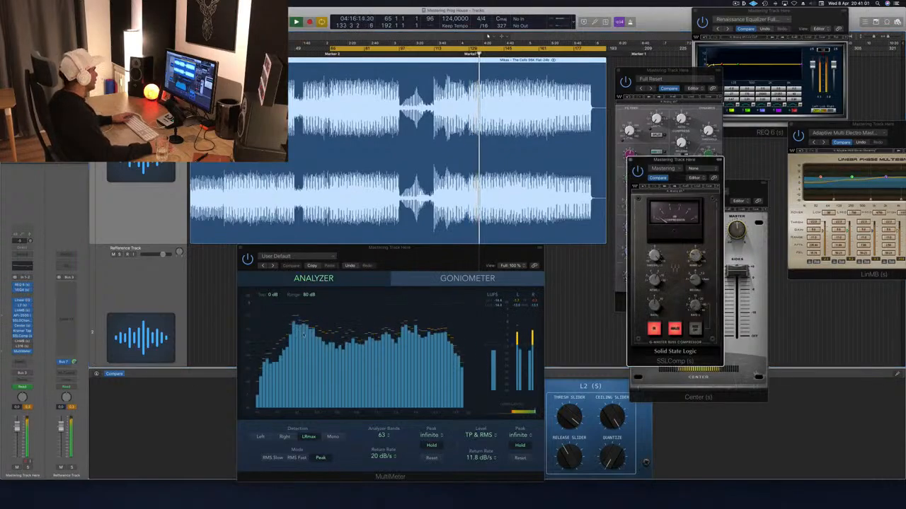
# - Move the SSLComp window off the Center plug-in, and reopen the LinMB with the Multi Opto Mastering preset near it
pyautogui.moveTo(711, 167); pyautogui.dragTo(680, 60)
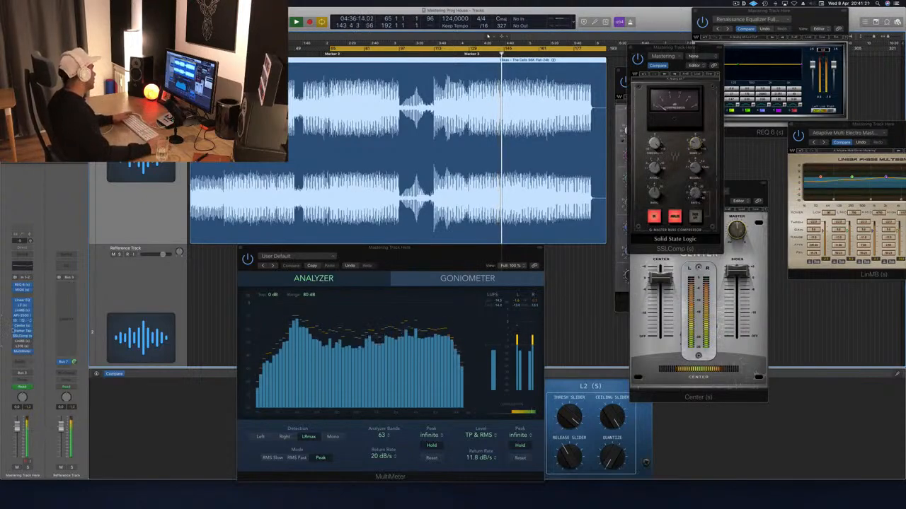
pyautogui.click(21, 342)
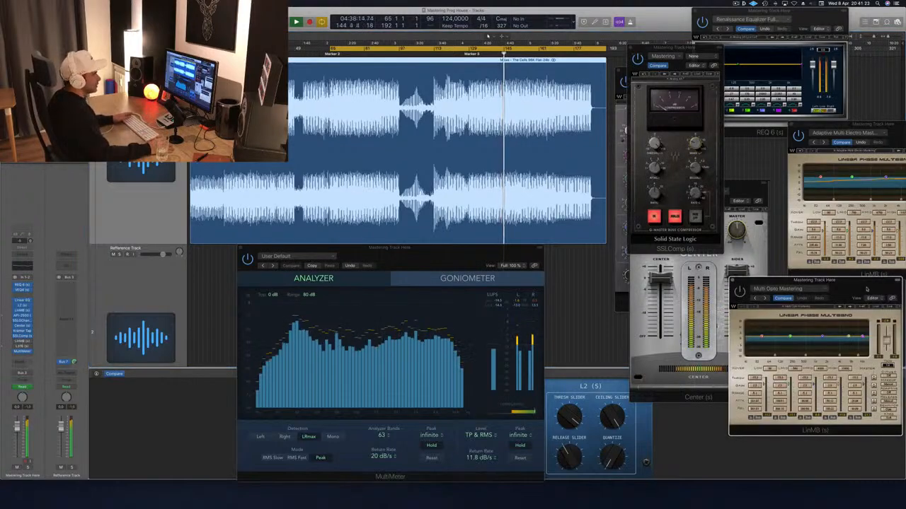
pyautogui.moveTo(867, 288); pyautogui.dragTo(765, 136)
pyautogui.moveTo(762, 133)
pyautogui.mouseDown()
pyautogui.moveTo(745, 133)
pyautogui.moveTo(758, 134)
pyautogui.moveTo(752, 140)
pyautogui.mouseUp()
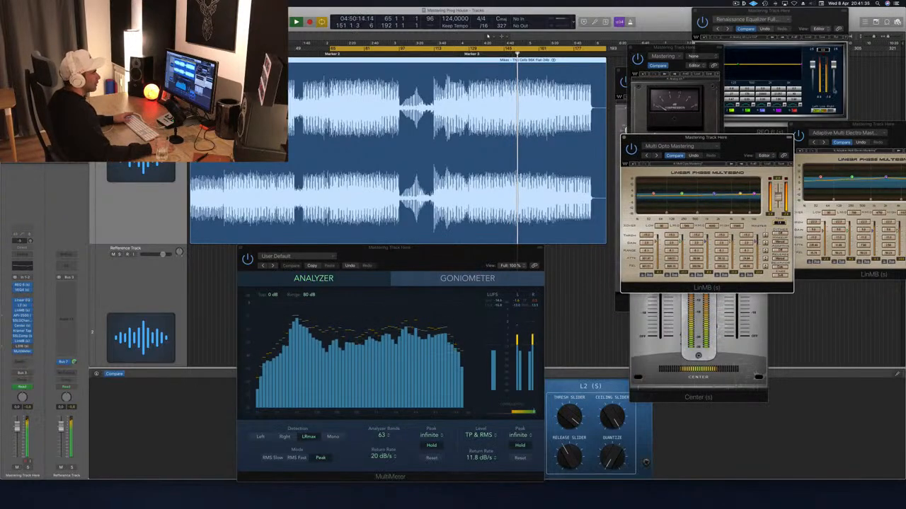
# - Rearrange the two LinMB windows so that the Adaptive Multi Electro instance sits directly above the Multi Opto Mastering instance
pyautogui.moveTo(880, 126); pyautogui.dragTo(846, 127)
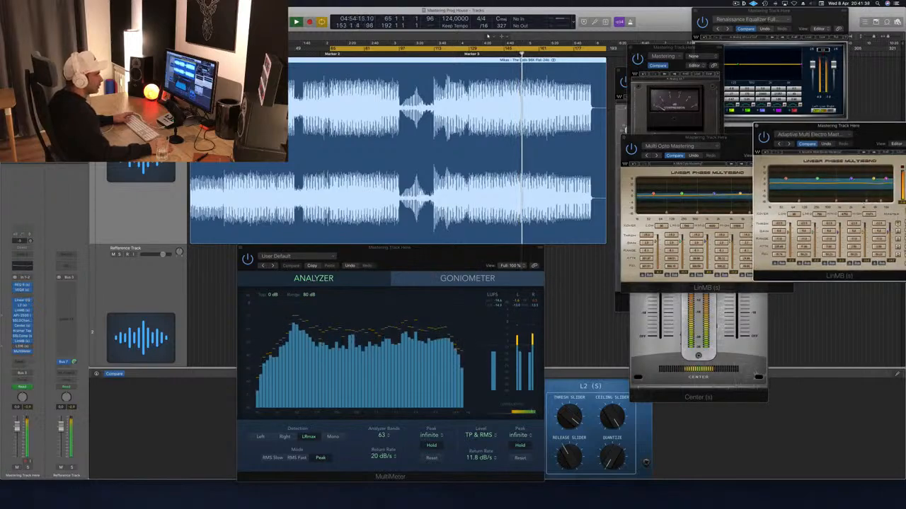
pyautogui.moveTo(691, 138); pyautogui.dragTo(696, 266)
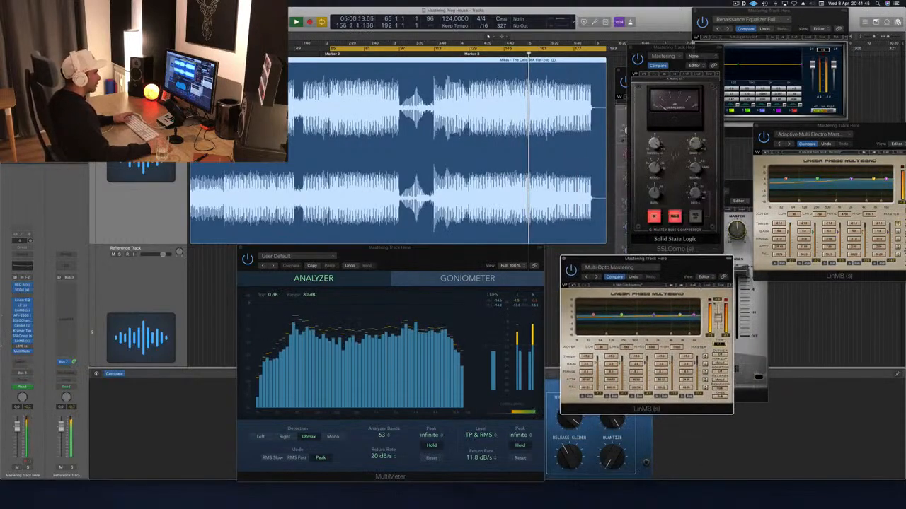
pyautogui.moveTo(806, 127); pyautogui.dragTo(771, 80)
pyautogui.click(674, 261)
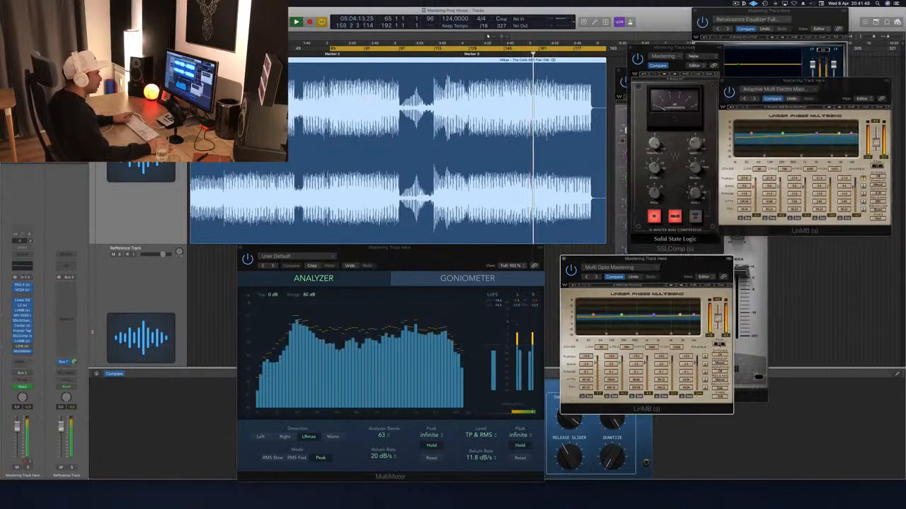
pyautogui.moveTo(675, 260); pyautogui.dragTo(785, 251)
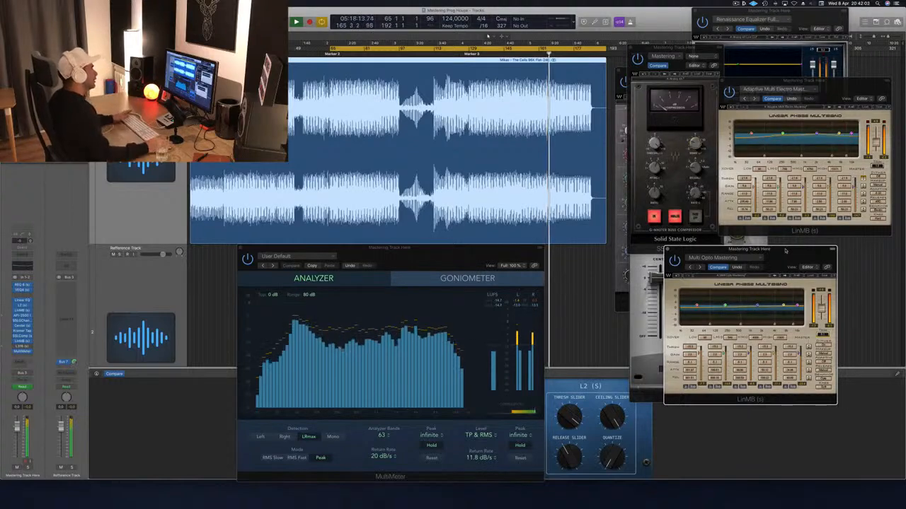
pyautogui.moveTo(837, 87); pyautogui.dragTo(825, 50)
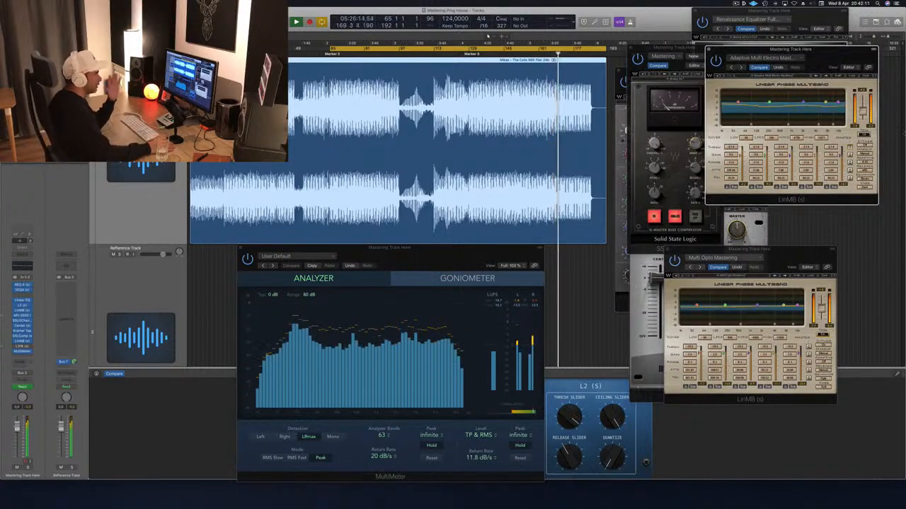
pyautogui.moveTo(831, 55); pyautogui.dragTo(789, 90)
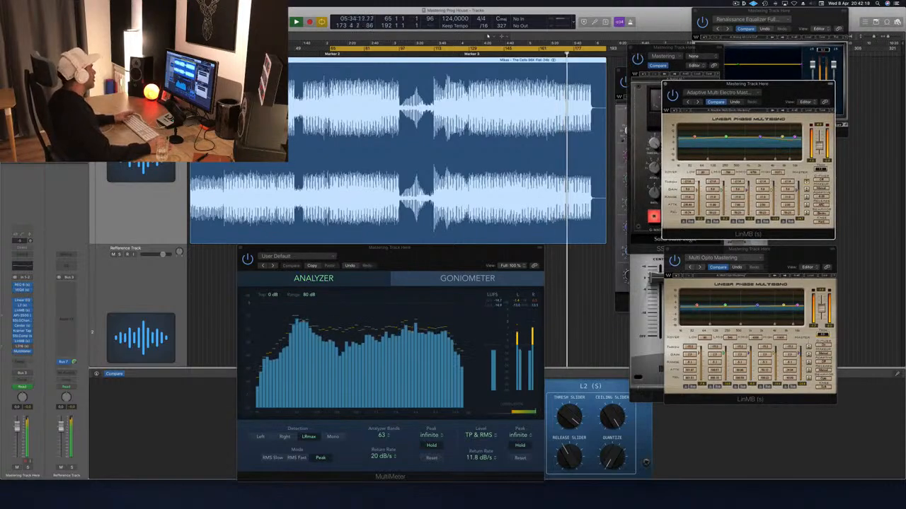
# - Open the L316 limiter on the mastering track, place its window over the LinMB windows, and restart playback from the cycle start
pyautogui.click(22, 346)
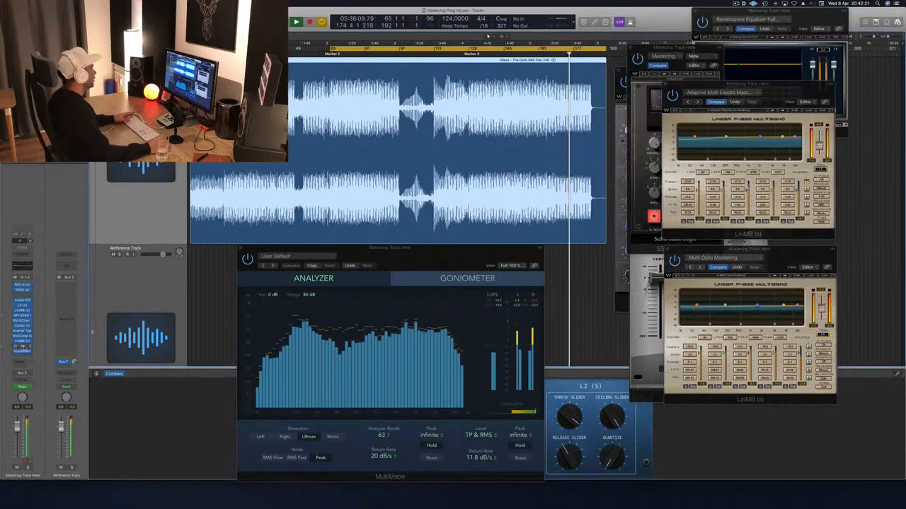
pyautogui.moveTo(180, 20); pyautogui.dragTo(783, 145)
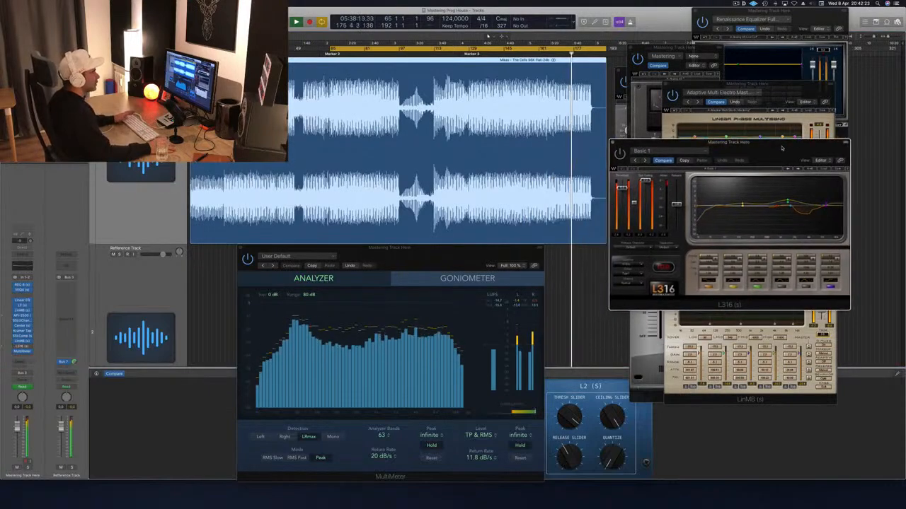
pyautogui.press('space')
pyautogui.press('space')
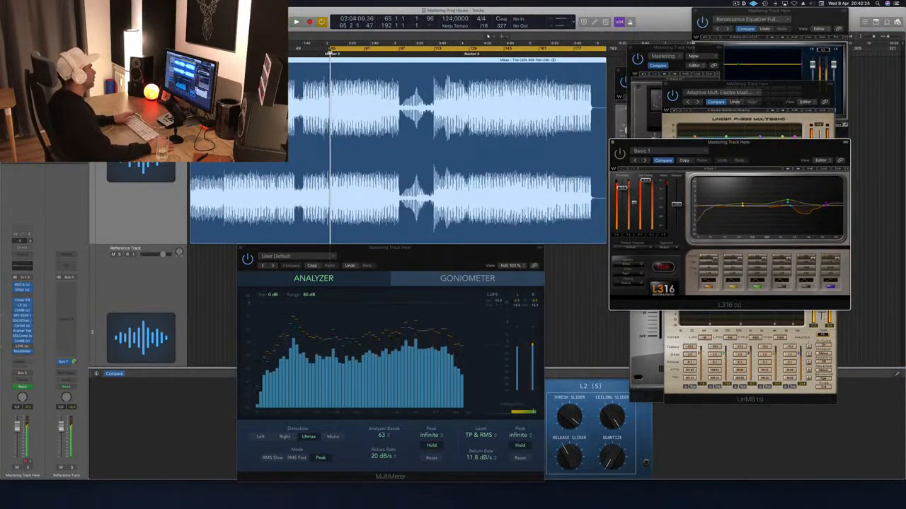
# - Audition the L316 with the cycle starting at bar 1 and then at bar 17, and reposition the L316 window beside the MultiMeter
pyautogui.moveTo(331, 49); pyautogui.dragTo(189, 49)
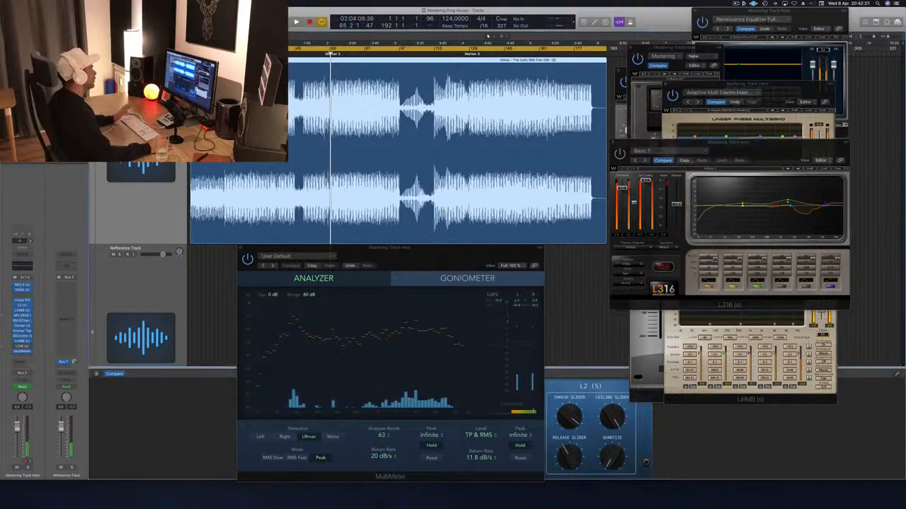
pyautogui.press('space')
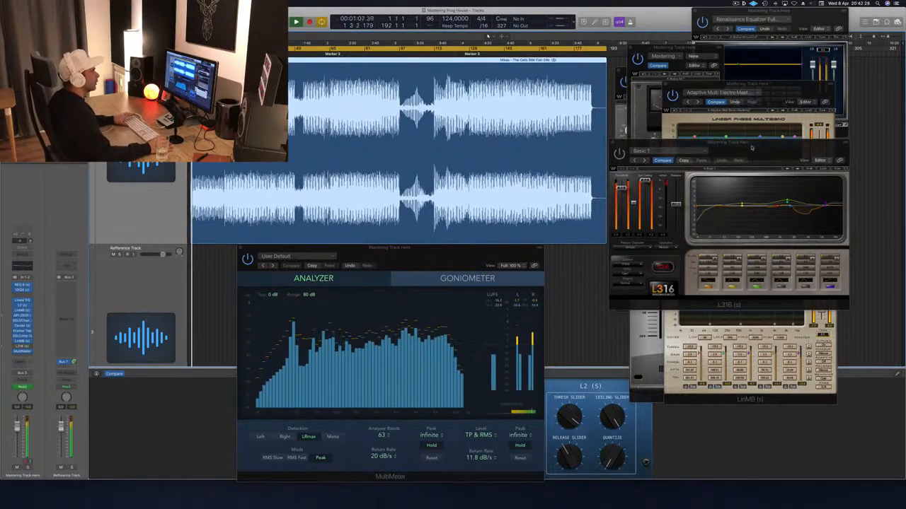
pyautogui.moveTo(766, 147); pyautogui.dragTo(740, 146)
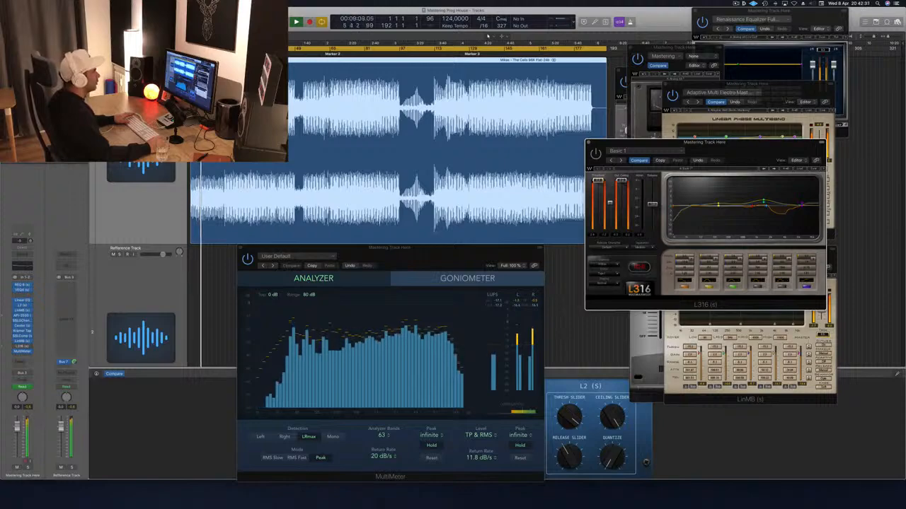
pyautogui.moveTo(797, 143); pyautogui.dragTo(845, 128)
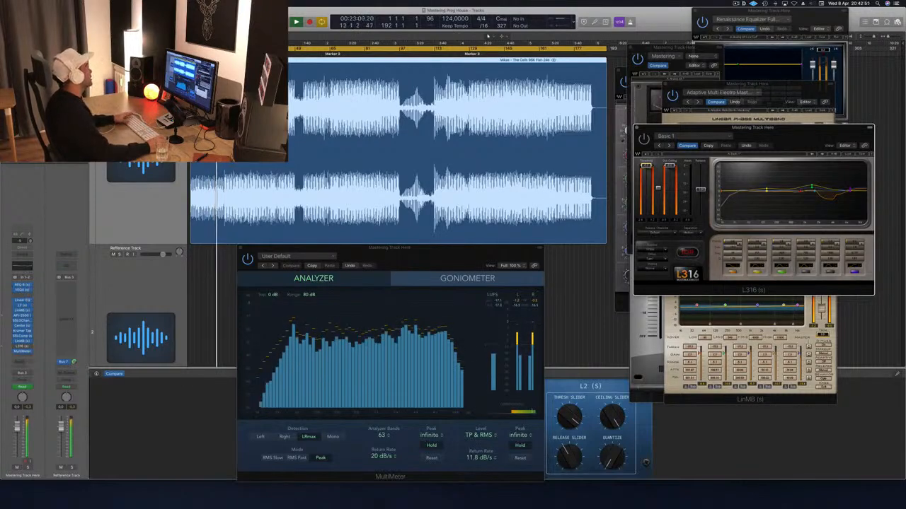
pyautogui.click(225, 51)
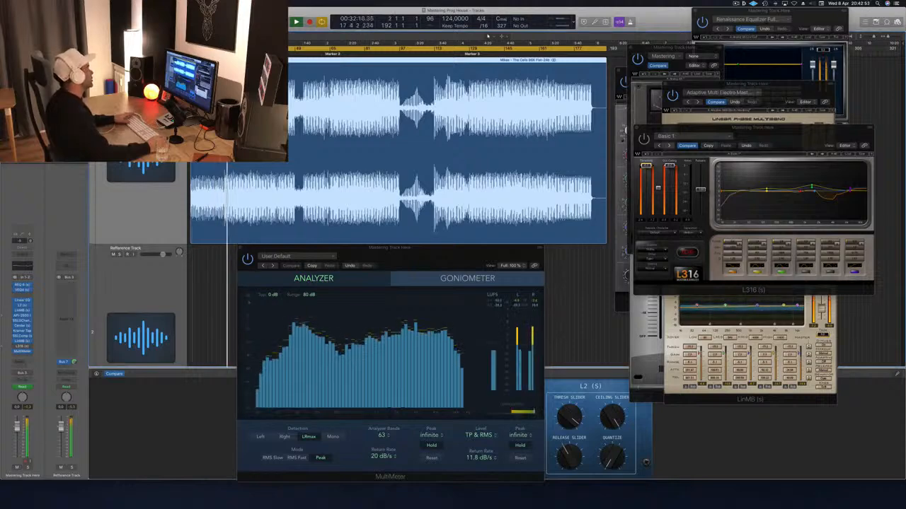
pyautogui.moveTo(776, 129); pyautogui.dragTo(722, 123)
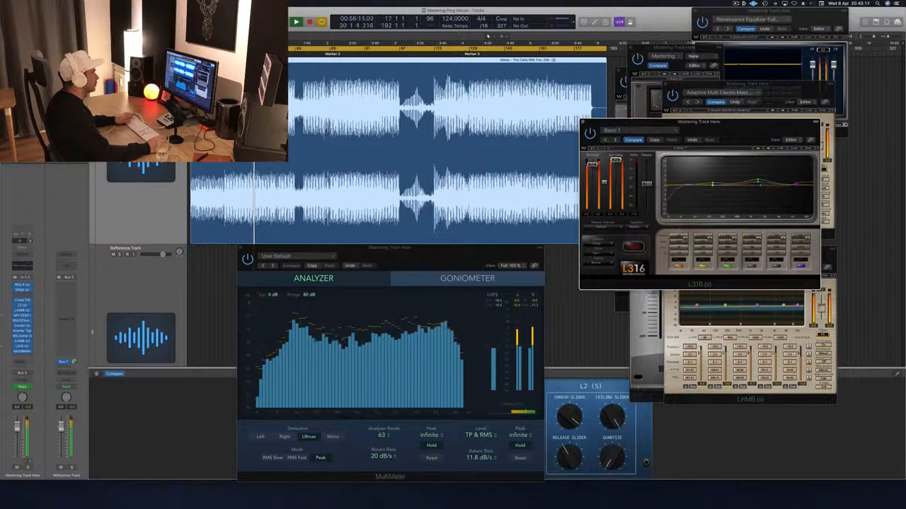
# - Fine-tune the L316 threshold while resetting the MultiMeter loudness readout, and shift the MultiMeter window next to the limiter
pyautogui.click(495, 313)
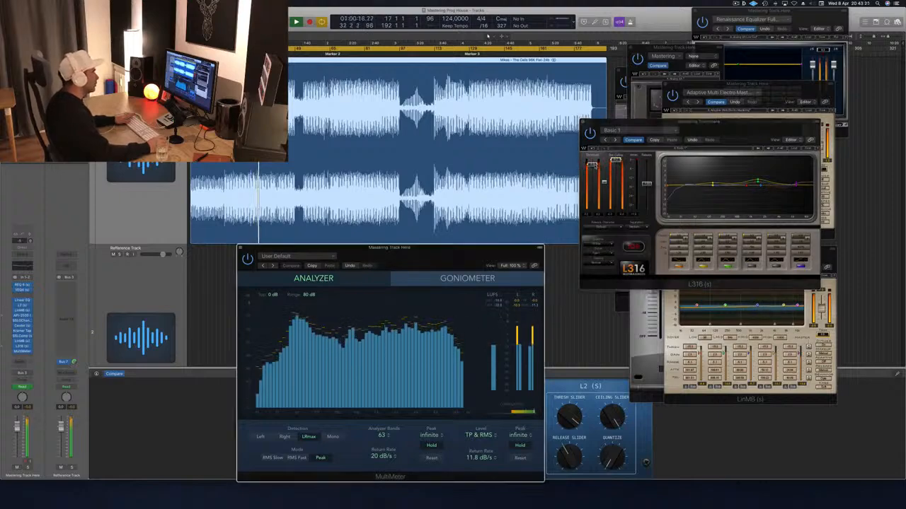
pyautogui.click(594, 166)
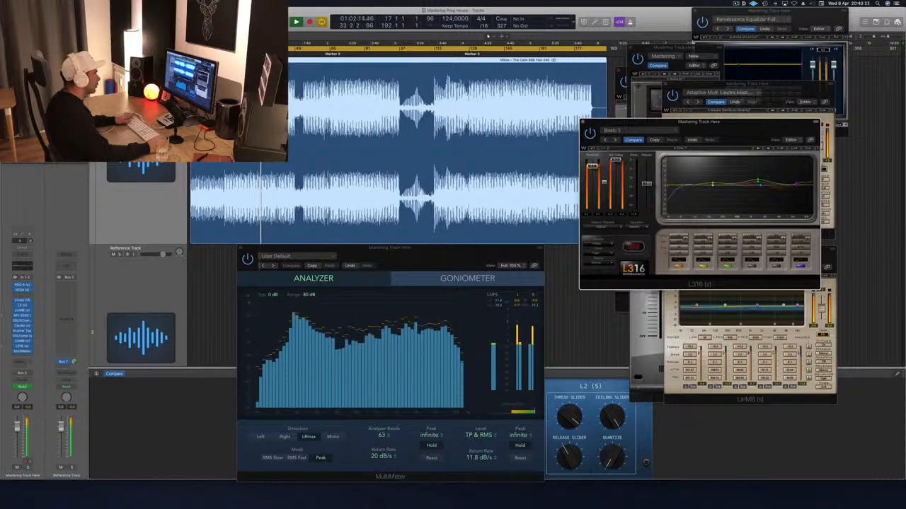
pyautogui.click(501, 312)
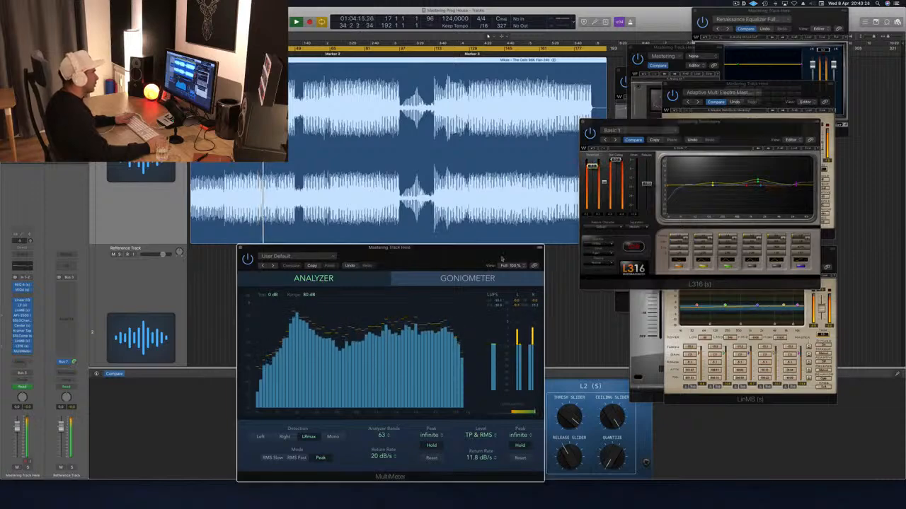
pyautogui.moveTo(501, 258); pyautogui.dragTo(499, 215)
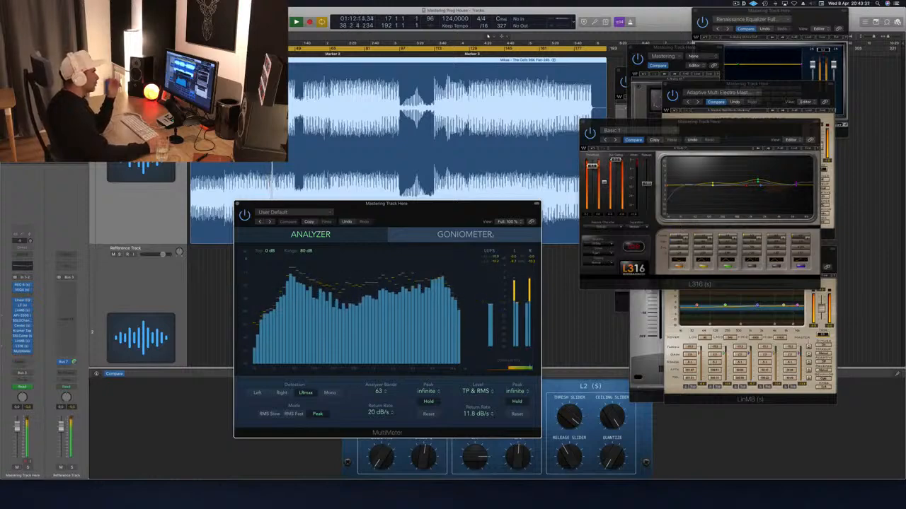
pyautogui.moveTo(463, 207); pyautogui.dragTo(482, 220)
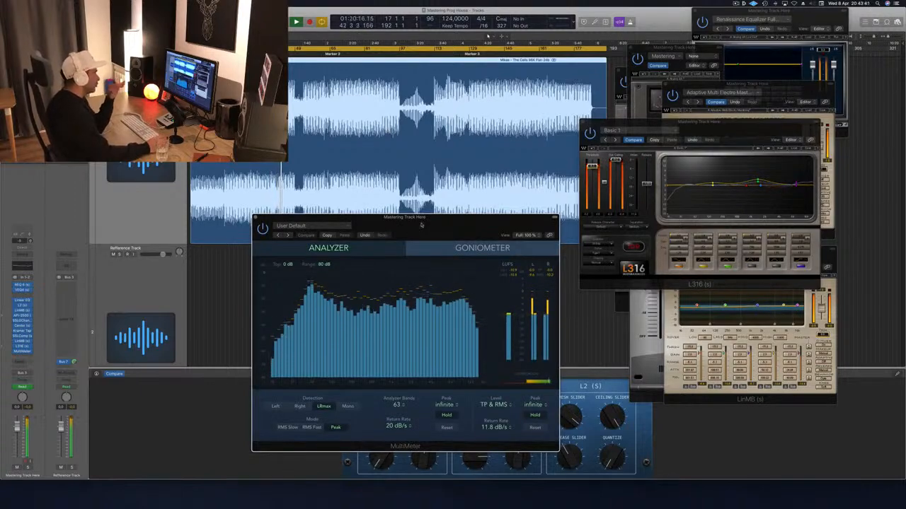
pyautogui.moveTo(421, 225); pyautogui.dragTo(341, 213)
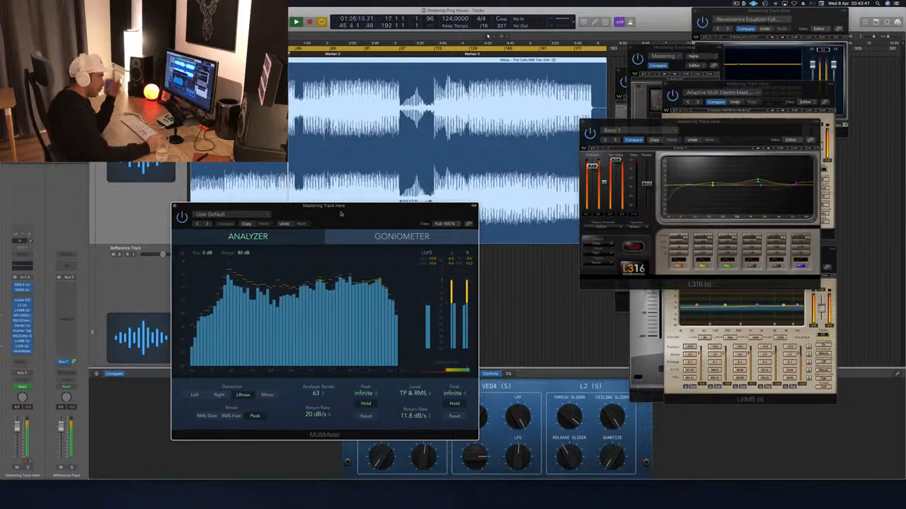
pyautogui.moveTo(341, 214); pyautogui.dragTo(398, 220)
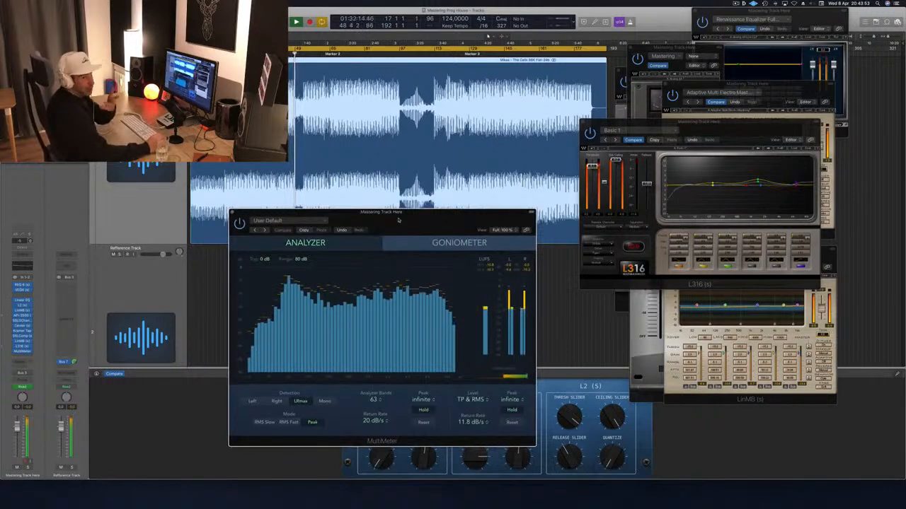
pyautogui.moveTo(399, 220); pyautogui.dragTo(431, 219)
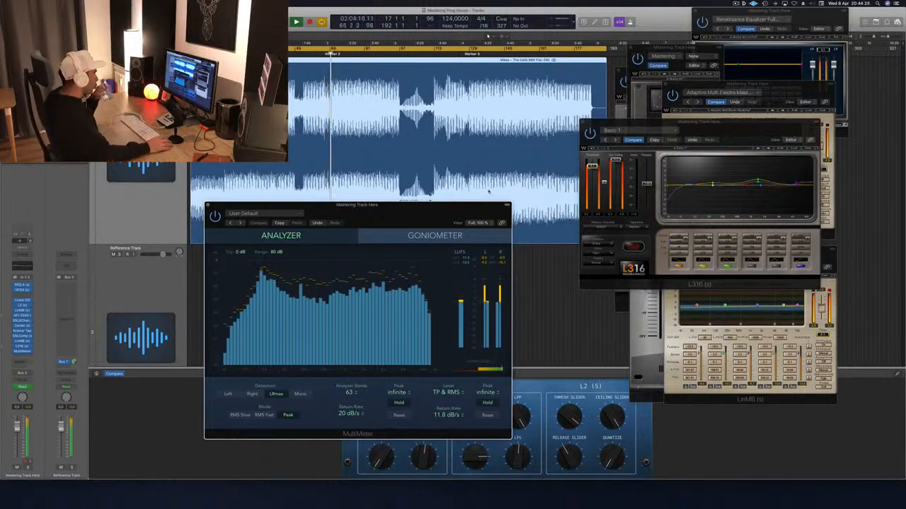
# - Arrange the MultiMeter and L316 windows side by side below the mastering track's waveform
pyautogui.moveTo(699, 121); pyautogui.dragTo(532, 220)
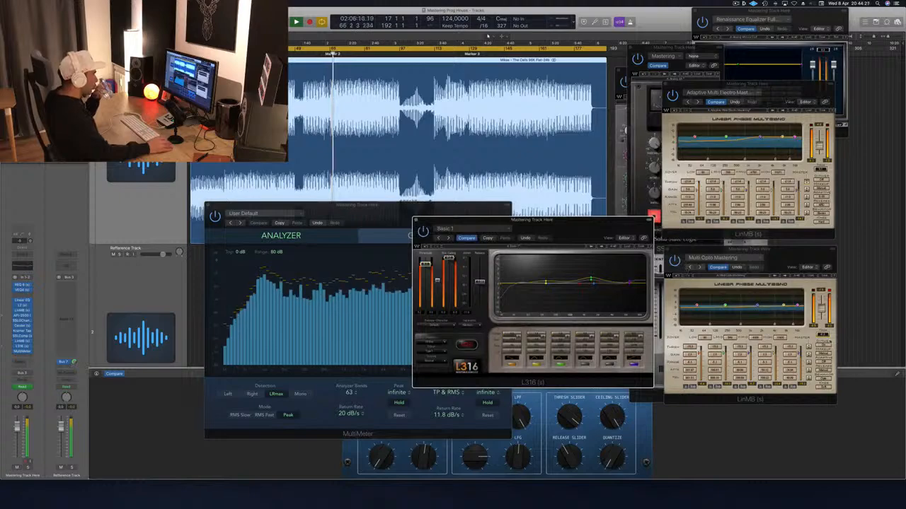
pyautogui.click(778, 251)
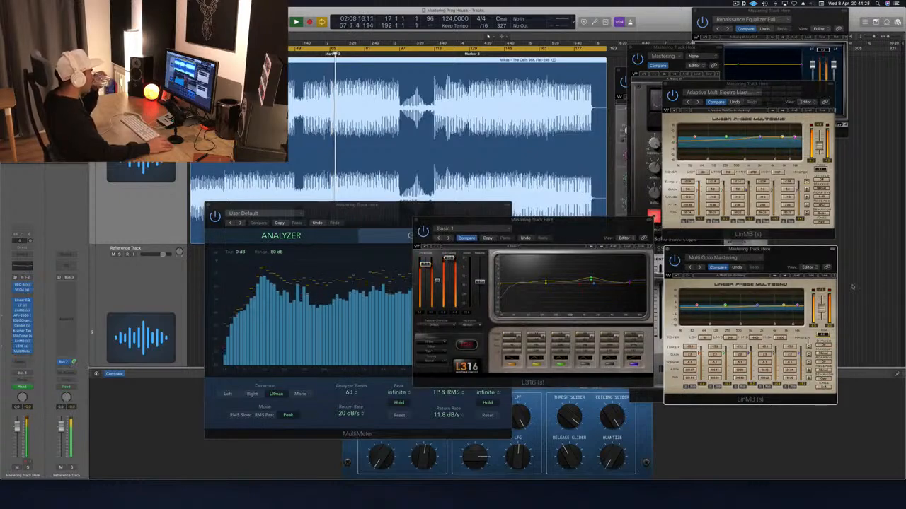
pyautogui.moveTo(508, 242); pyautogui.dragTo(641, 285)
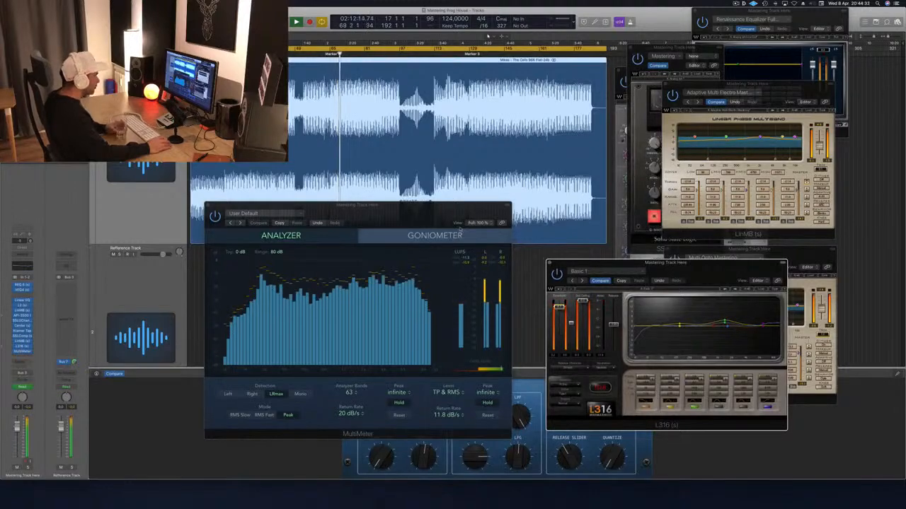
pyautogui.moveTo(357, 206); pyautogui.dragTo(320, 225)
pyautogui.moveTo(660, 263); pyautogui.dragTo(594, 242)
pyautogui.moveTo(425, 236); pyautogui.dragTo(431, 254)
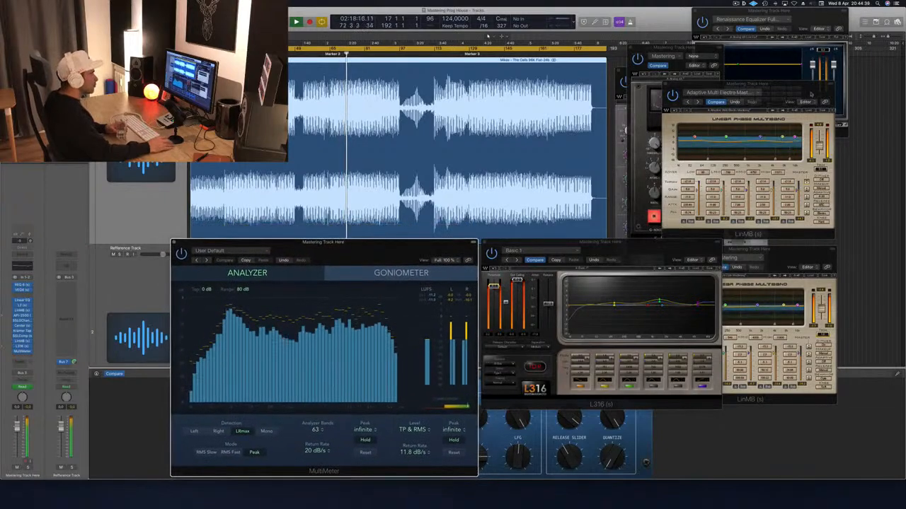
# - Move the Adaptive Multi Electro LinMB and SSLComp windows aside, and close the Center and SSLGChannel plug-in windows
pyautogui.moveTo(790, 88); pyautogui.dragTo(889, 113)
pyautogui.moveTo(648, 51); pyautogui.dragTo(755, 60)
pyautogui.moveTo(675, 186); pyautogui.dragTo(645, 194)
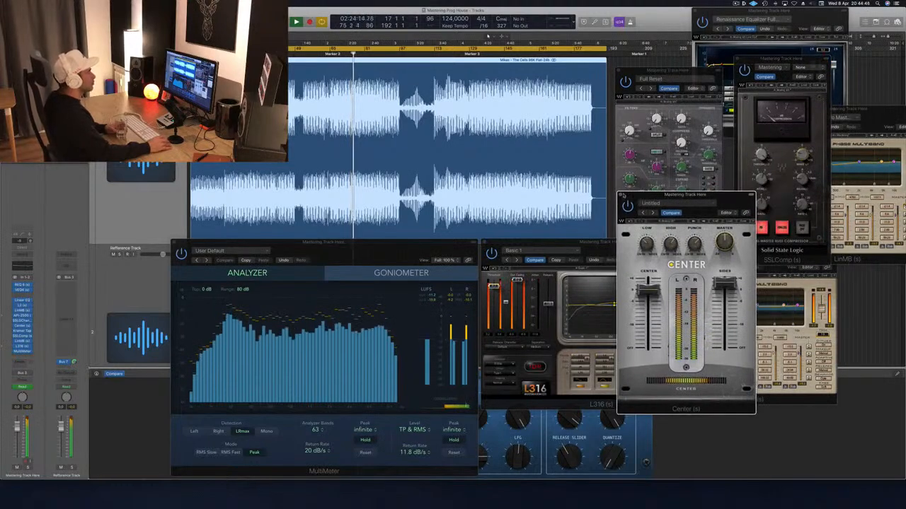
pyautogui.click(622, 195)
pyautogui.click(663, 72)
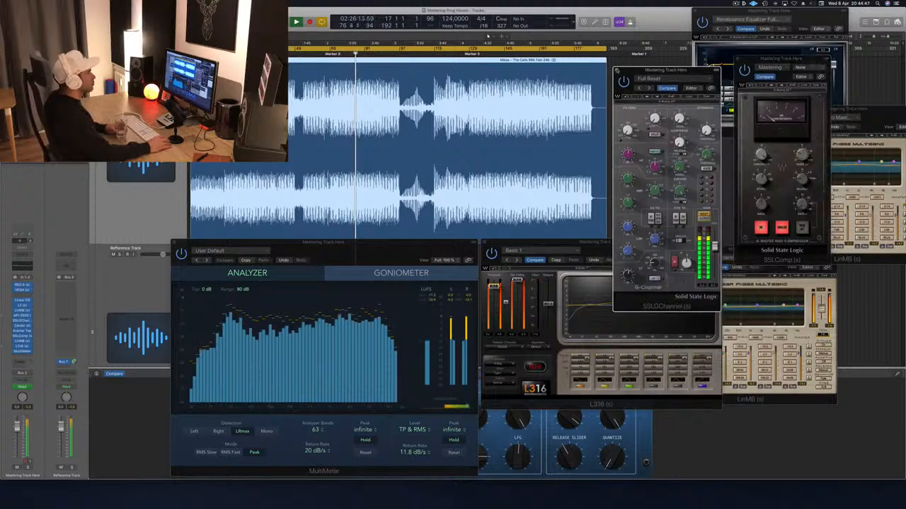
pyautogui.press('super+w')
# - Place the SSLComp window beside the Renaissance Equalizer and the Multi Opto Mastering LinMB window directly beside the L316
pyautogui.moveTo(750, 60); pyautogui.dragTo(632, 15)
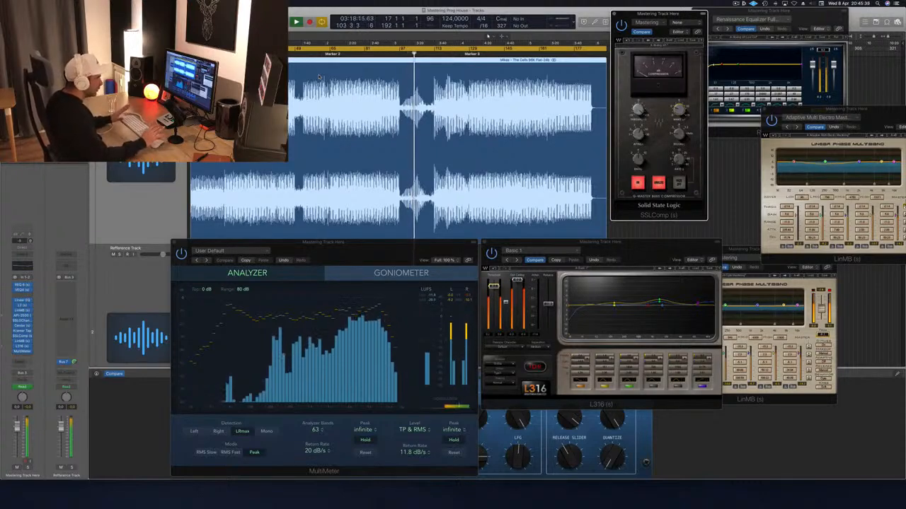
pyautogui.click(732, 247)
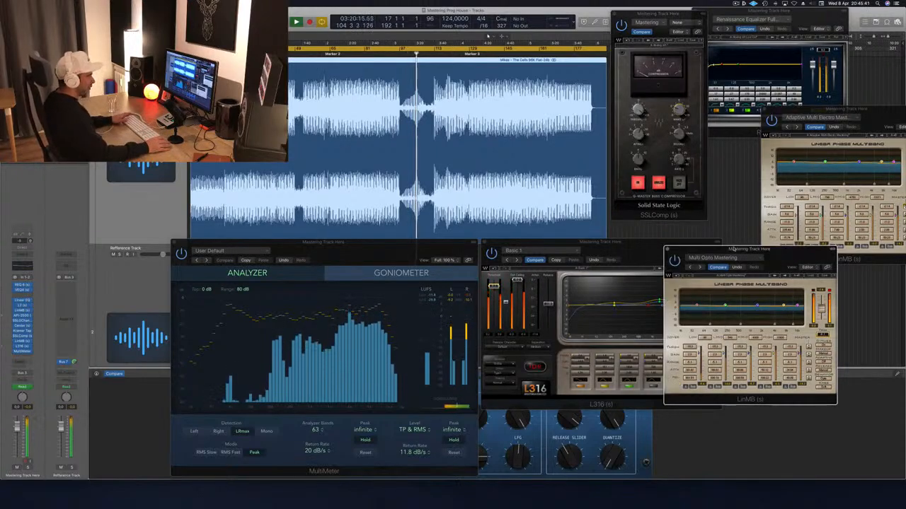
pyautogui.moveTo(806, 258); pyautogui.dragTo(850, 250)
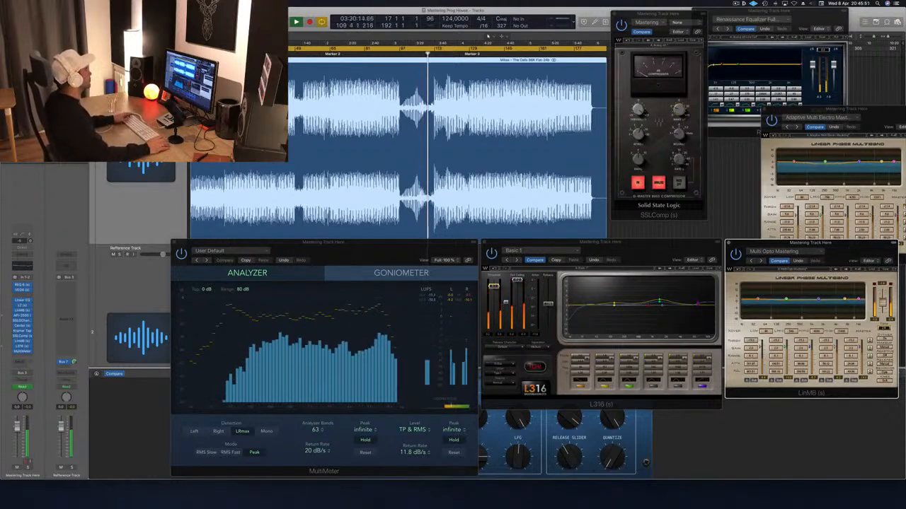
pyautogui.click(735, 225)
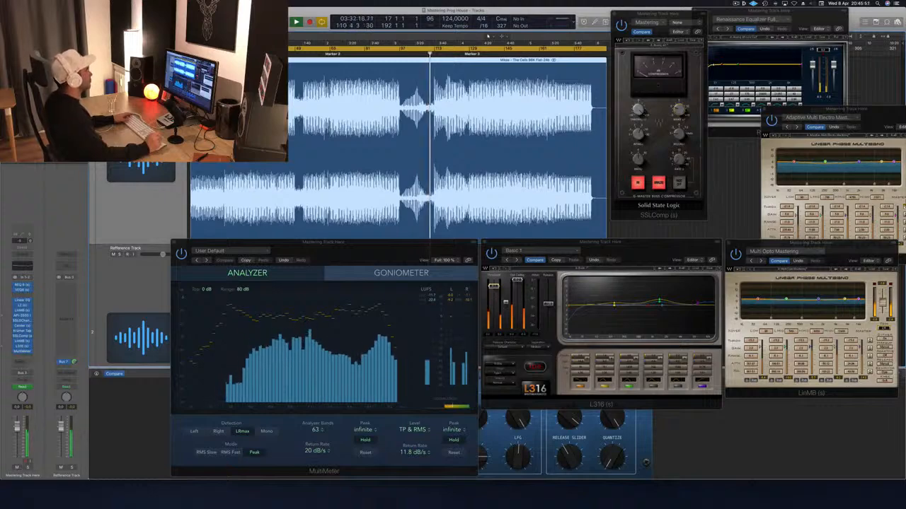